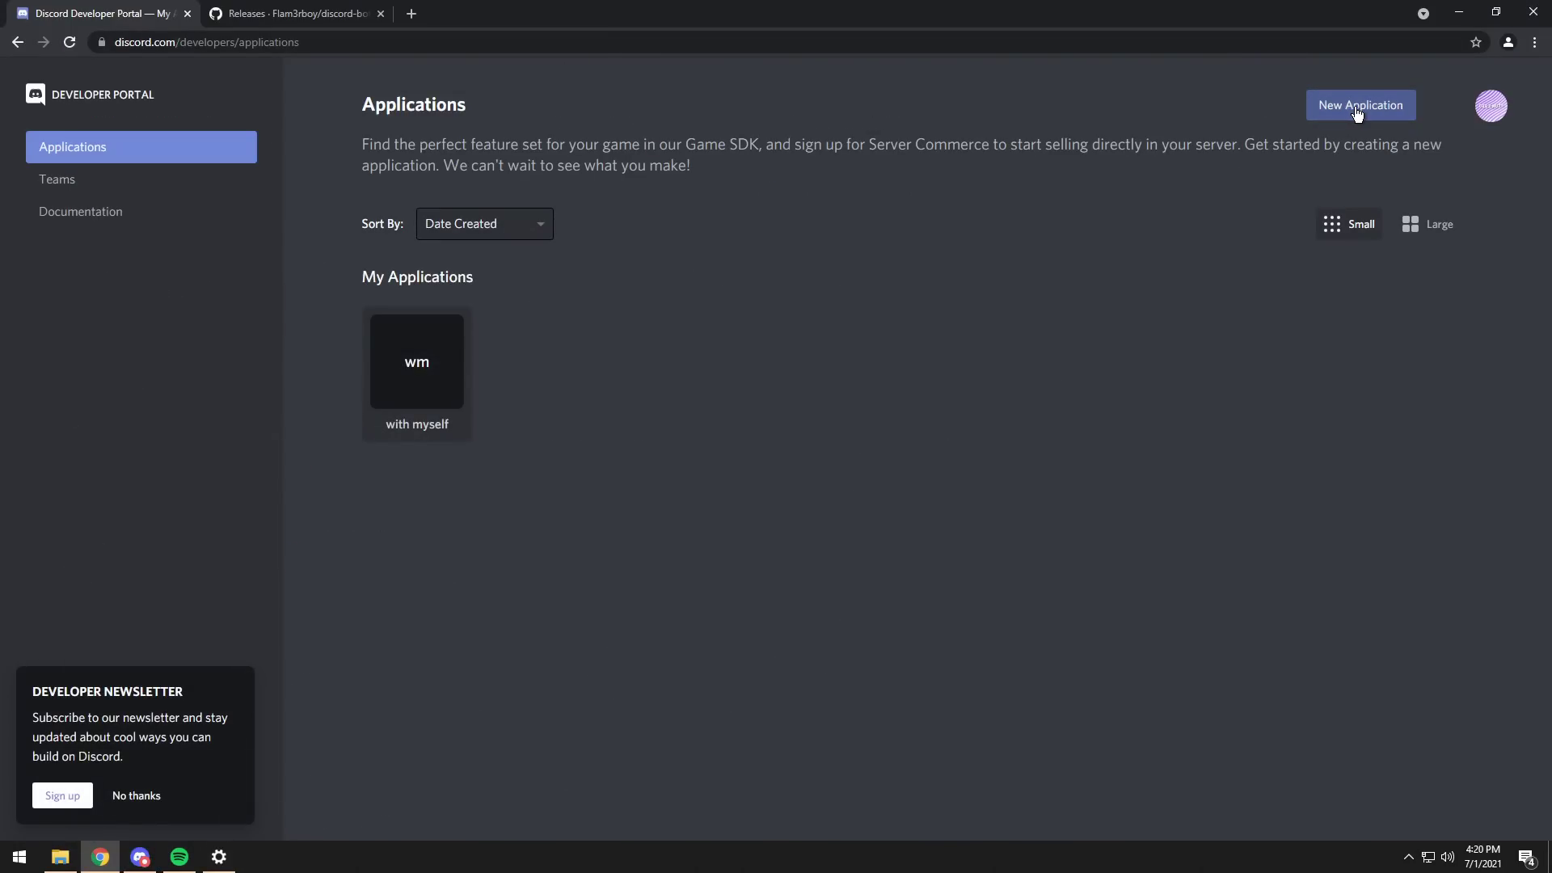
Create a new application named 'NTTS U SO CUTE' and go to its Bot settings.
click(1352, 112)
click(744, 458)
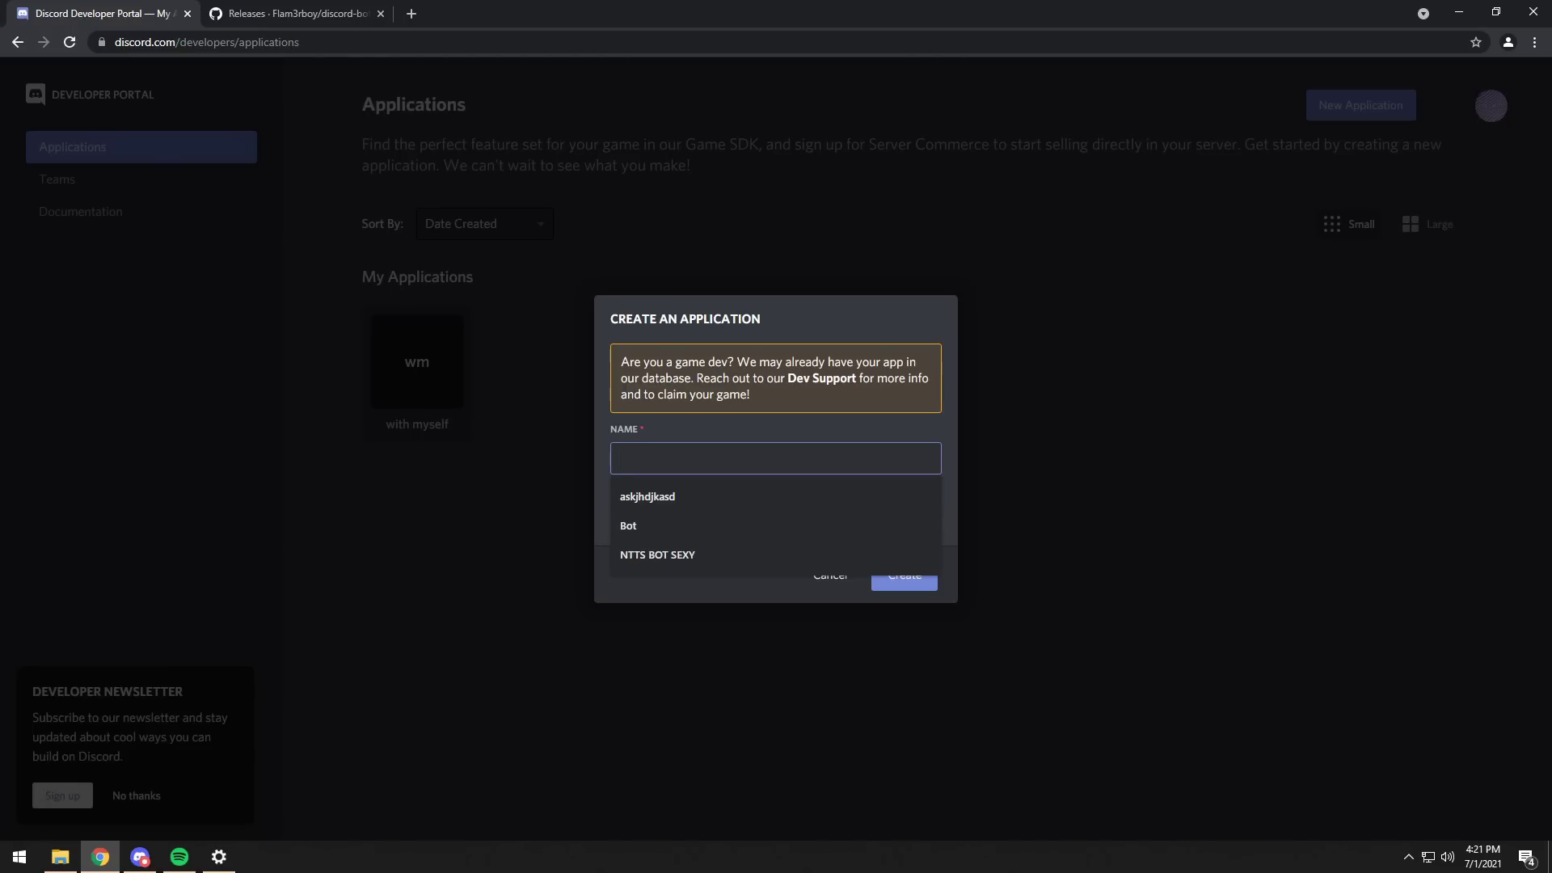
text(NTTS U SO CUTE)
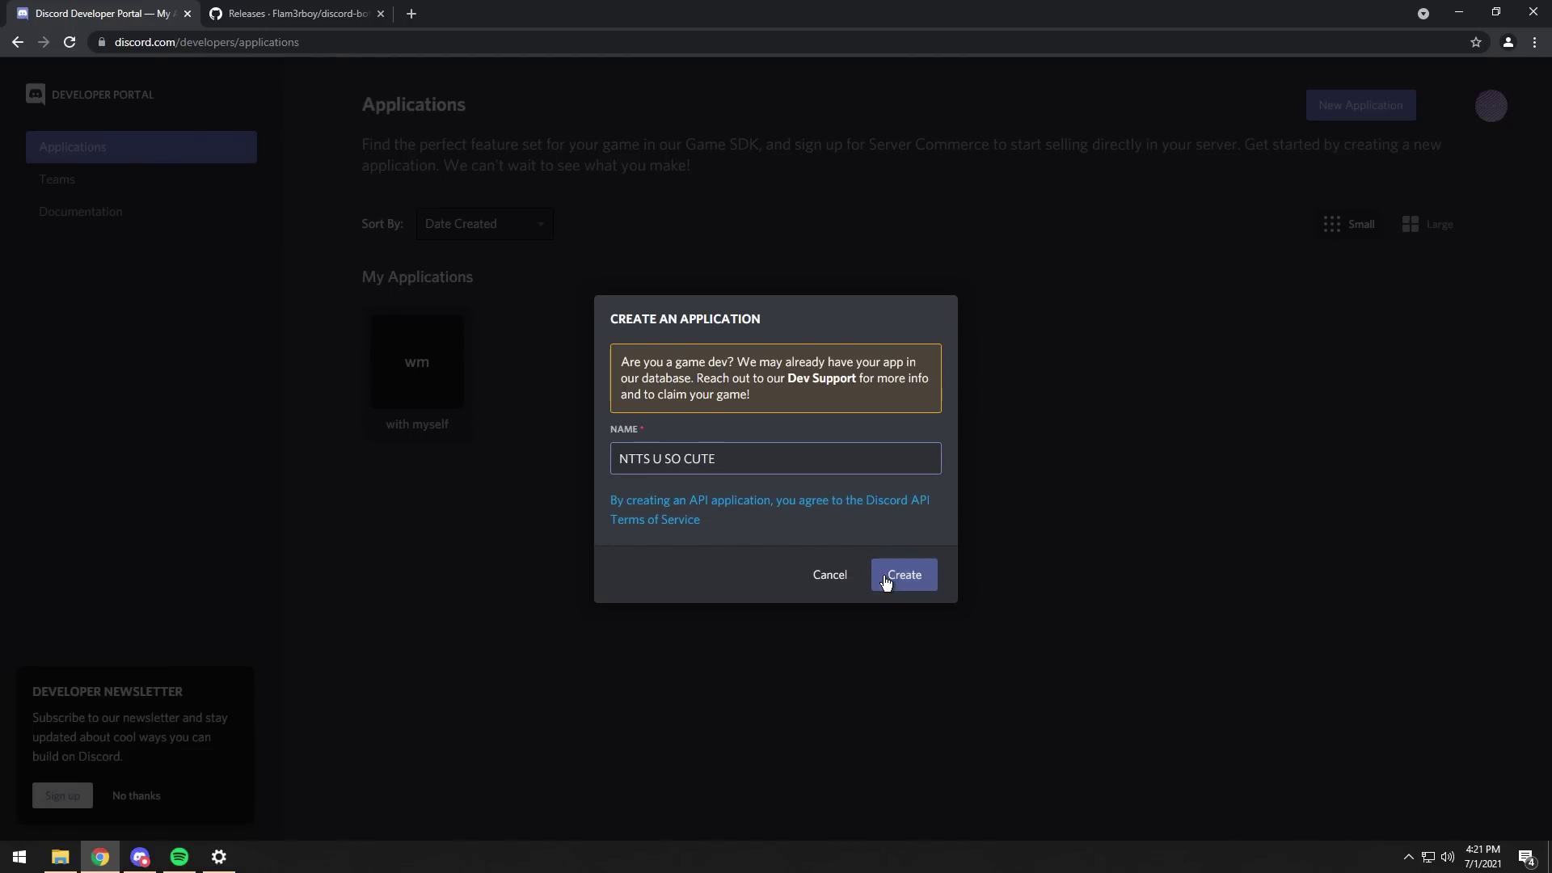
click(893, 577)
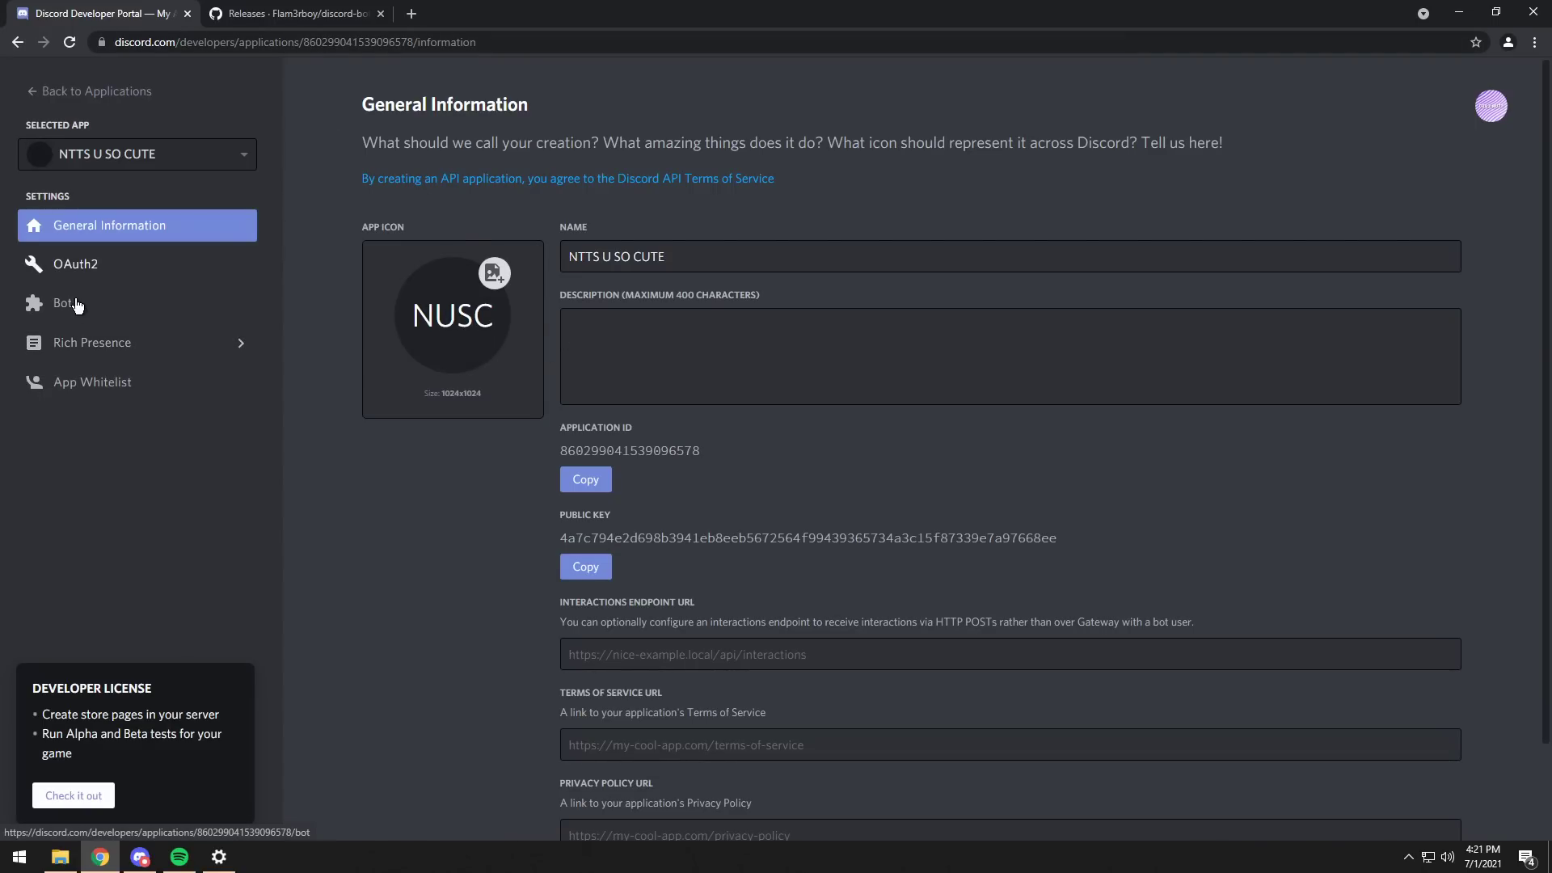
click(68, 303)
Add the bot user, enable Presence Intent and Server Members Intent, and save.
click(1425, 258)
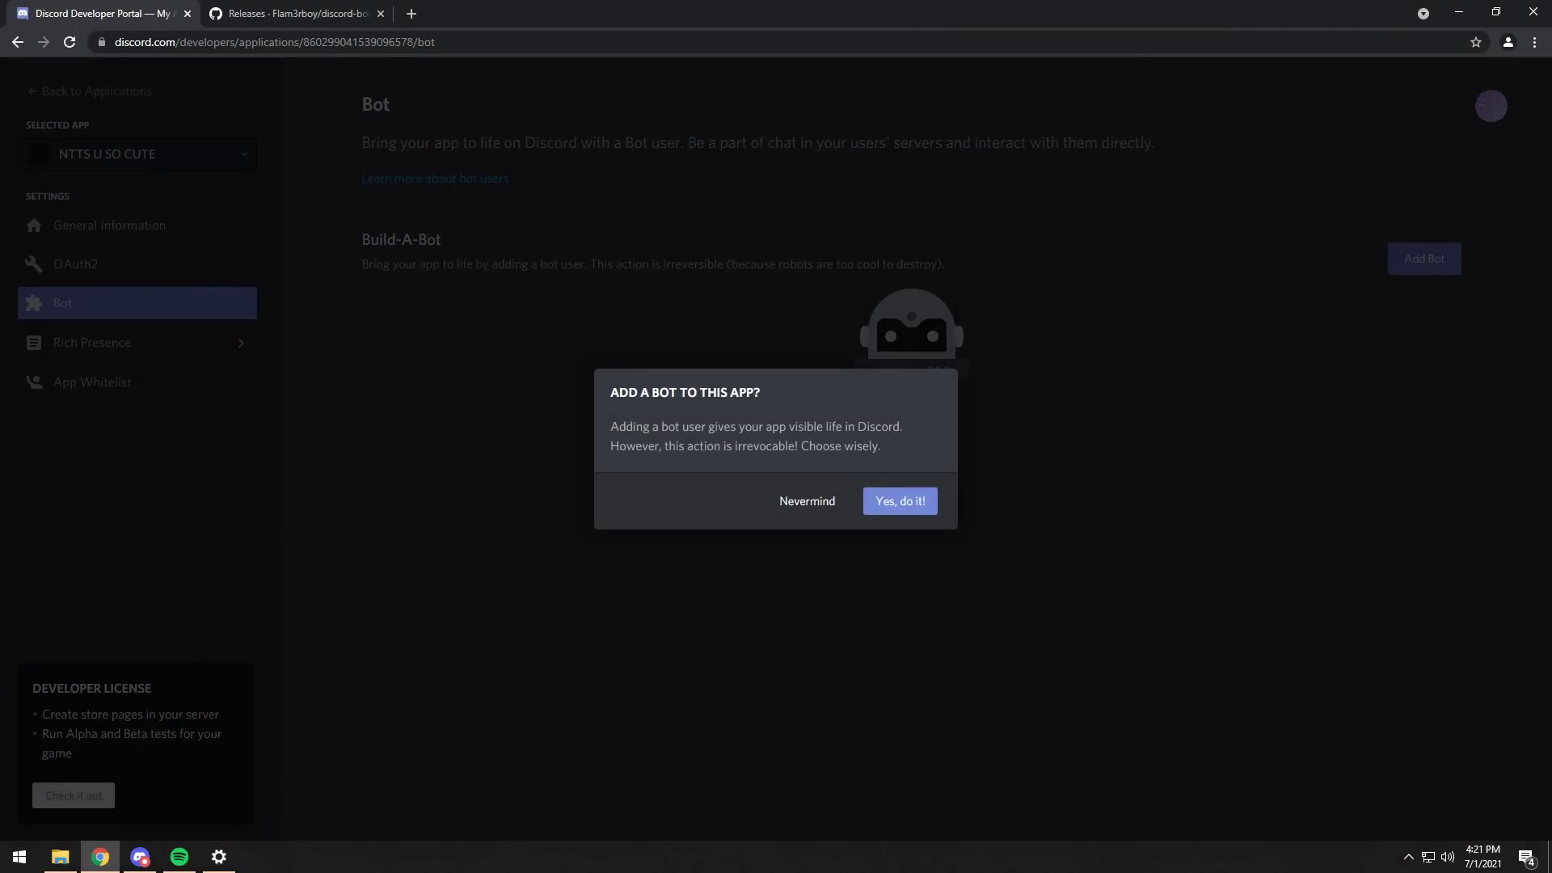
click(900, 501)
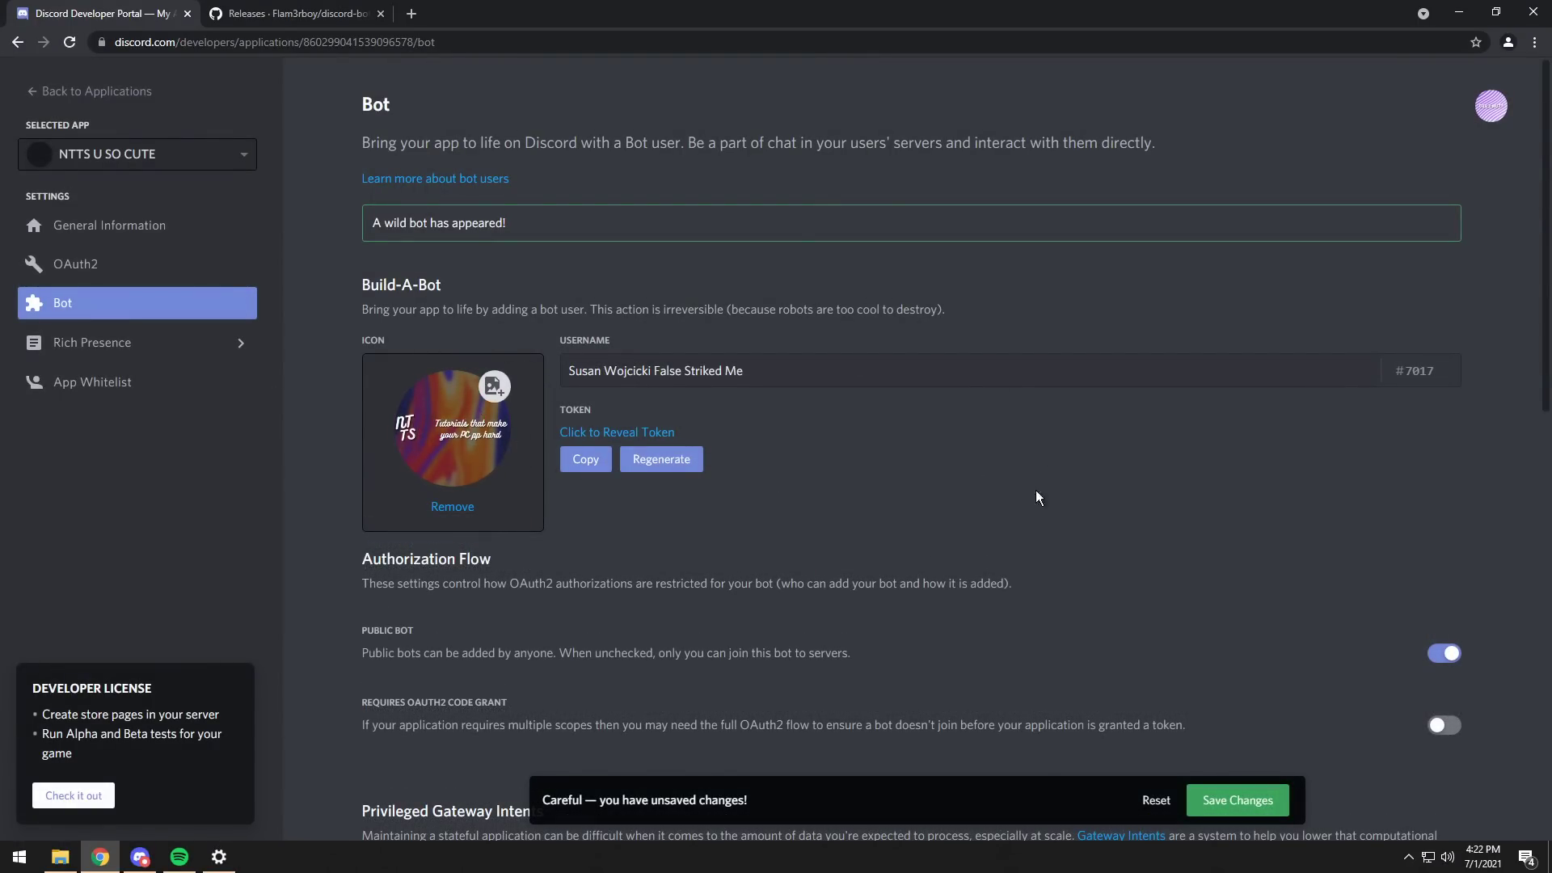
scroll(1099, 461, down, 5)
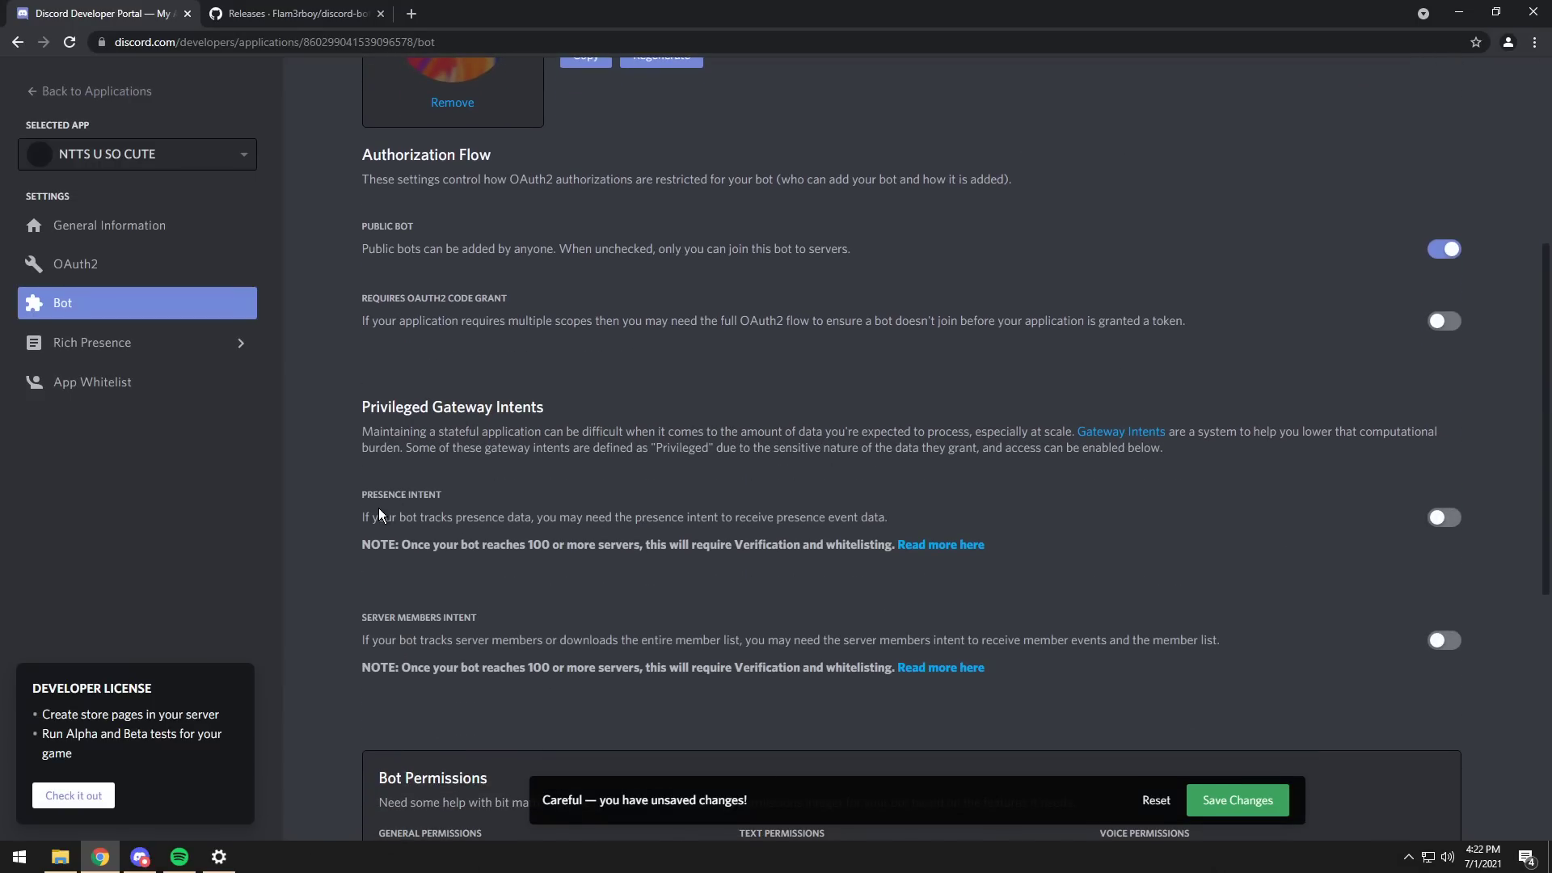
click(1447, 519)
click(1445, 640)
scroll(792, 354, down, 3)
click(1206, 810)
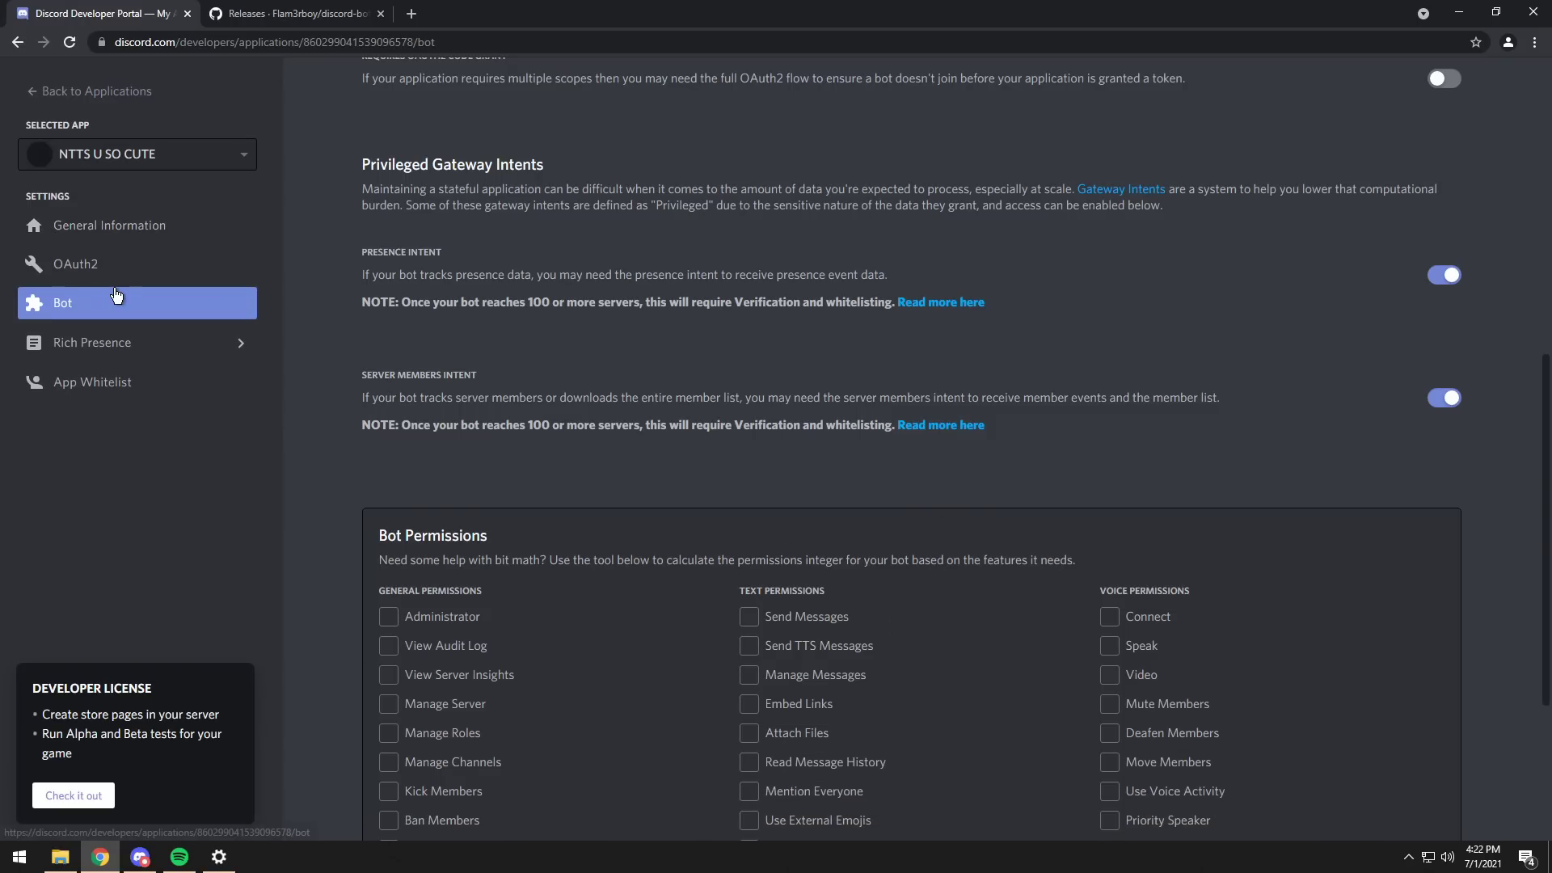
Generate an OAuth2 invite URL with the bot scope and Administrator permission, and copy it.
click(160, 275)
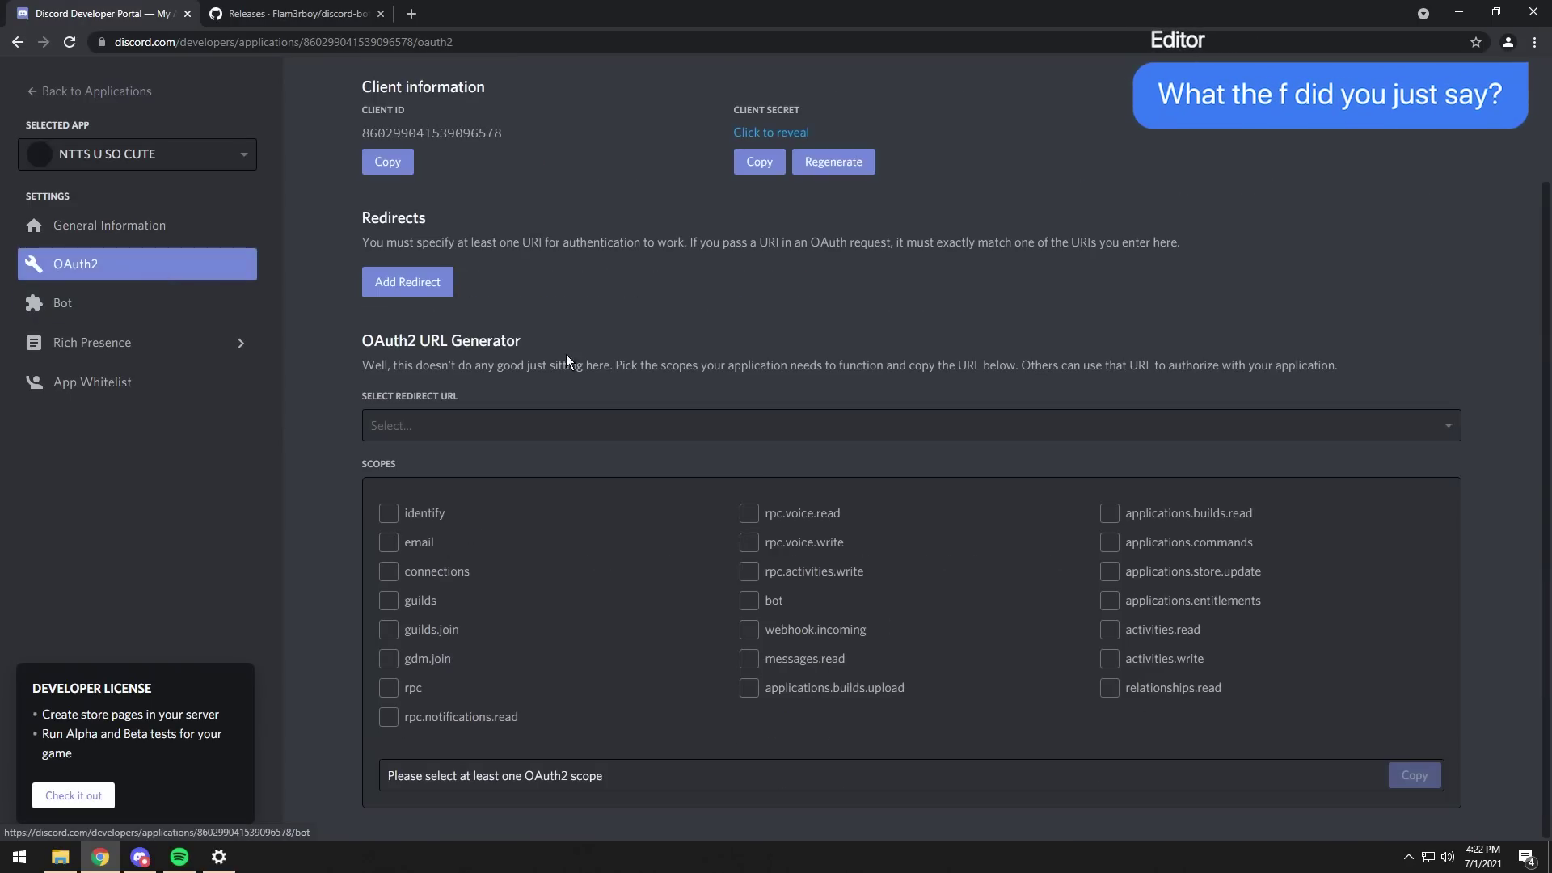
scroll(930, 419, up, 1)
scroll(932, 424, down, 2)
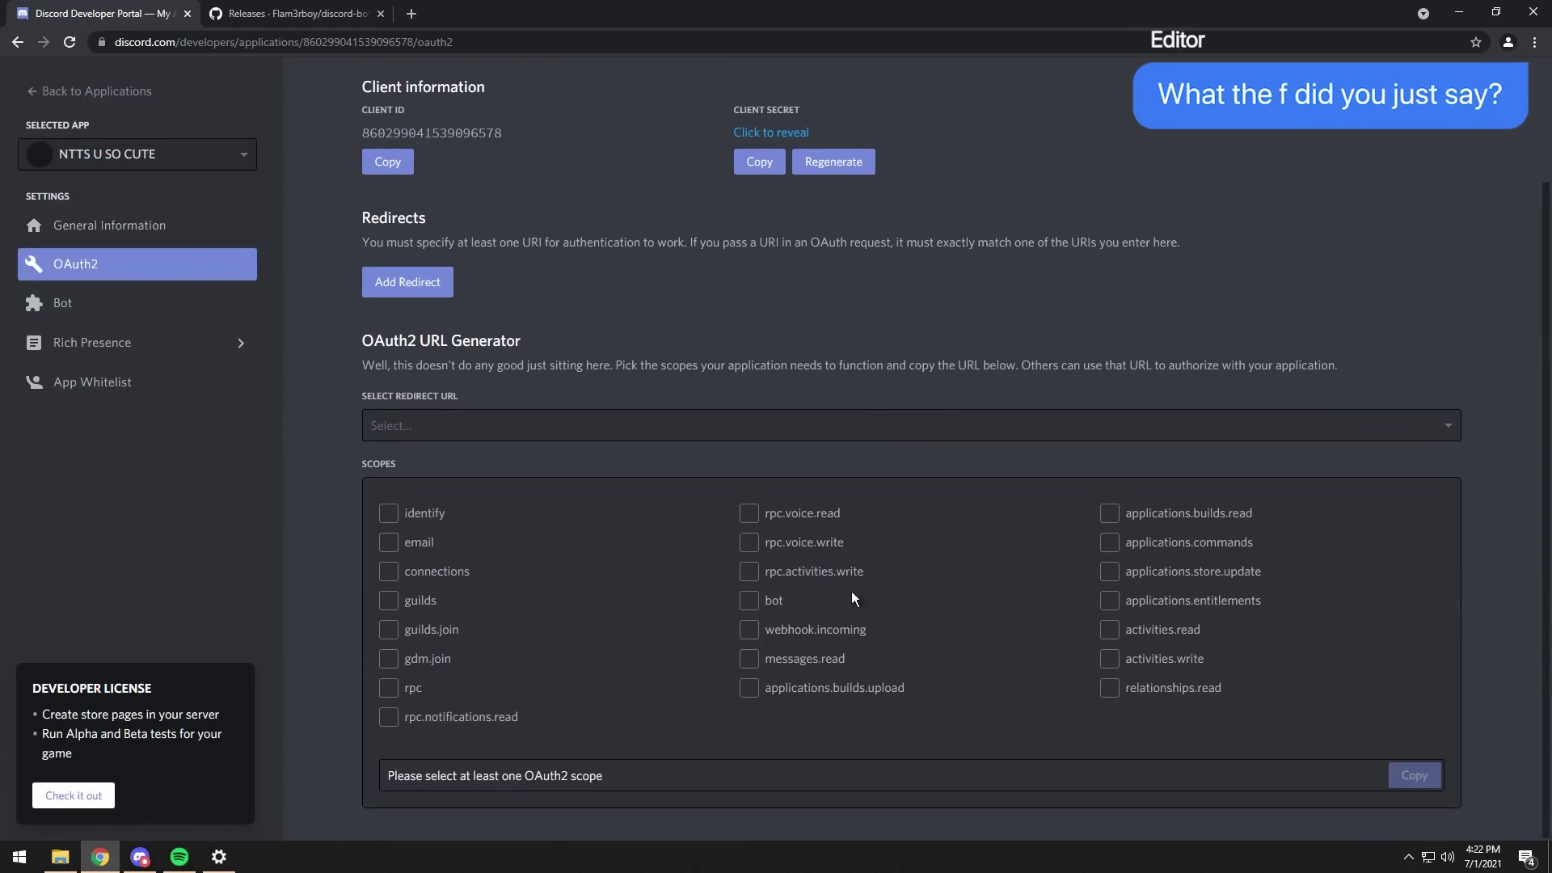
click(750, 600)
scroll(786, 482, down, 6)
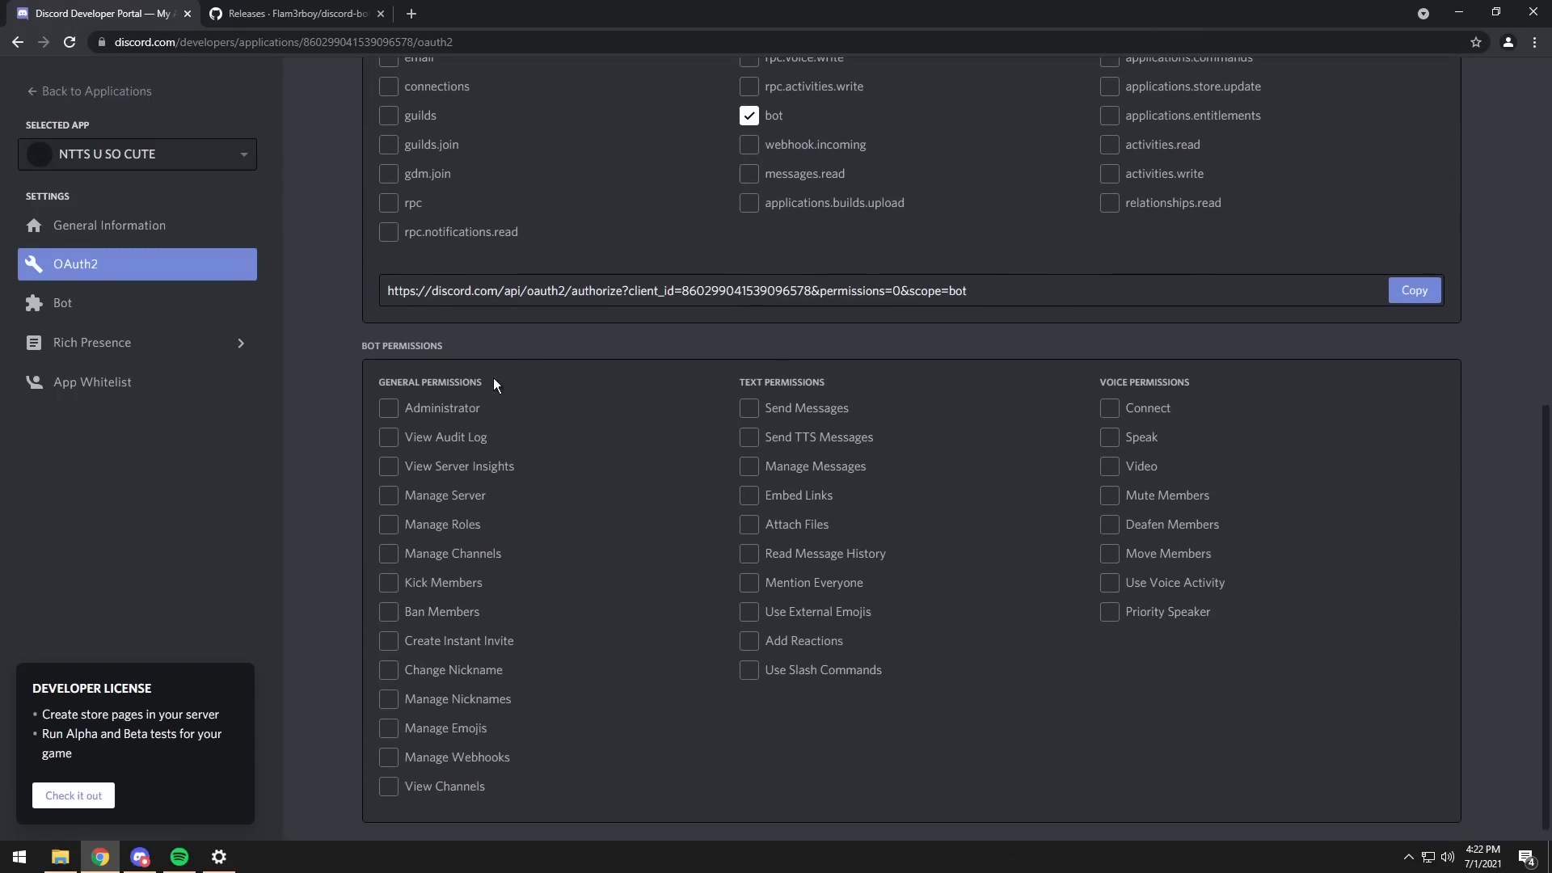
click(385, 412)
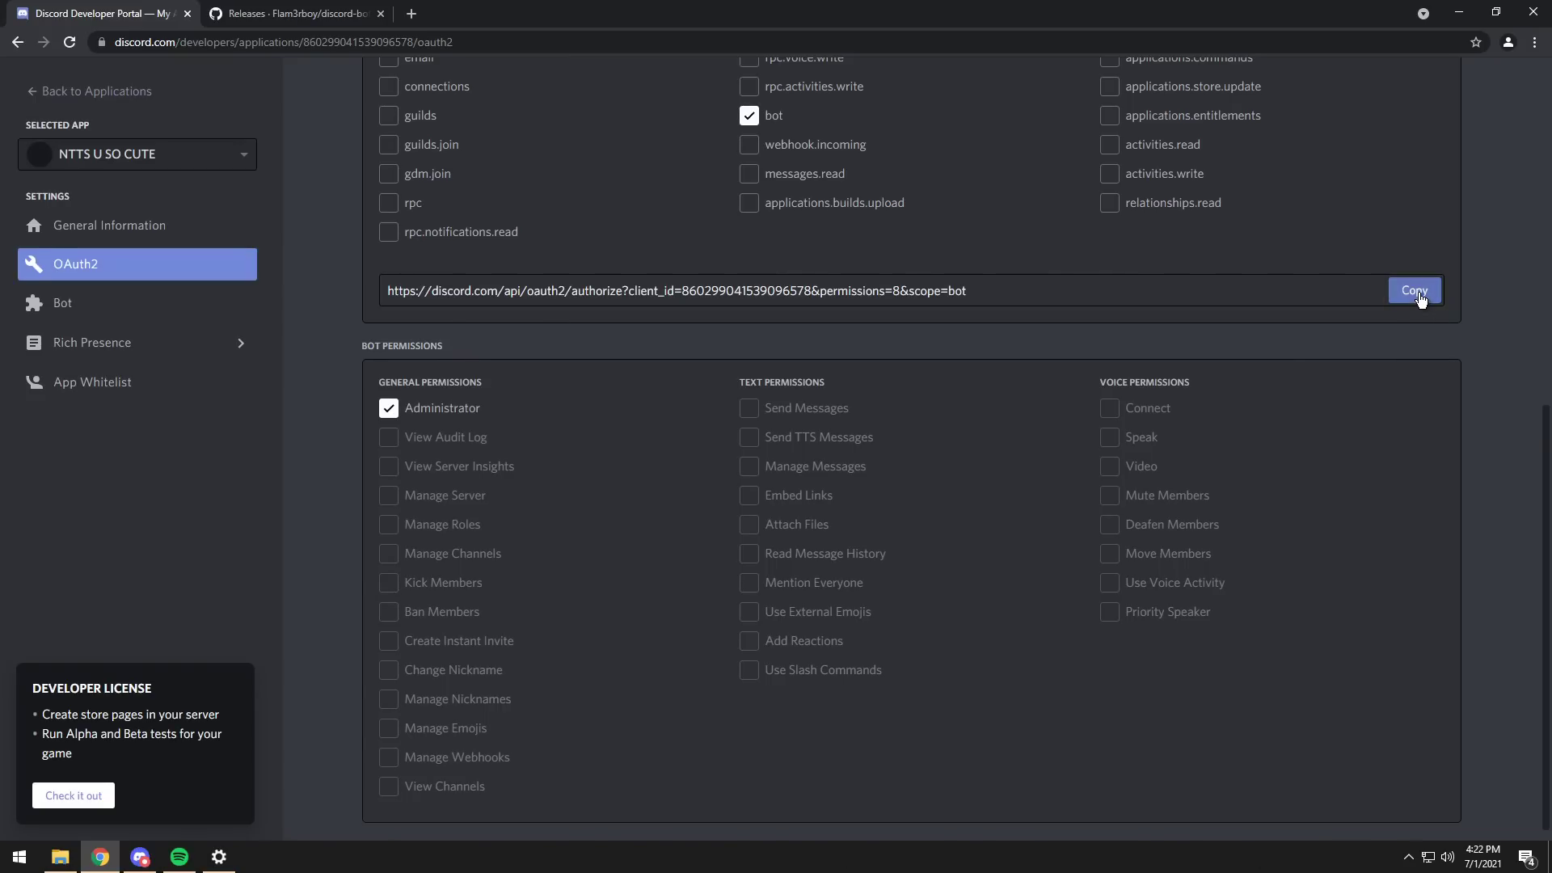
click(1396, 296)
Load the invite link in a new tab and authorize the bot into dimmsdale dimmadome, passing the captcha.
click(412, 14)
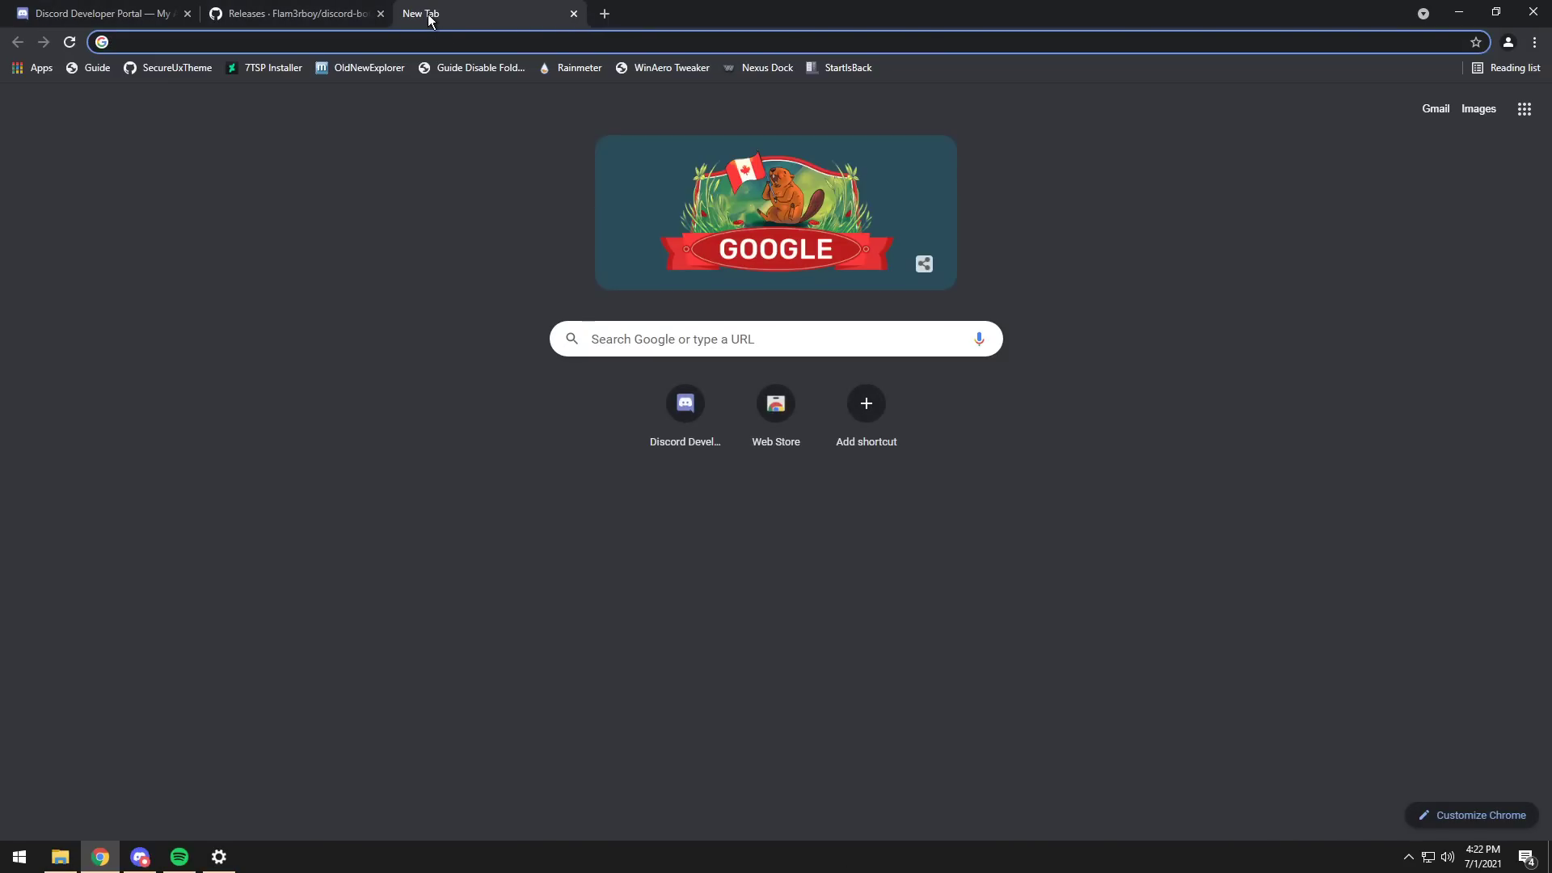
key(ctrl+v)
key(Return)
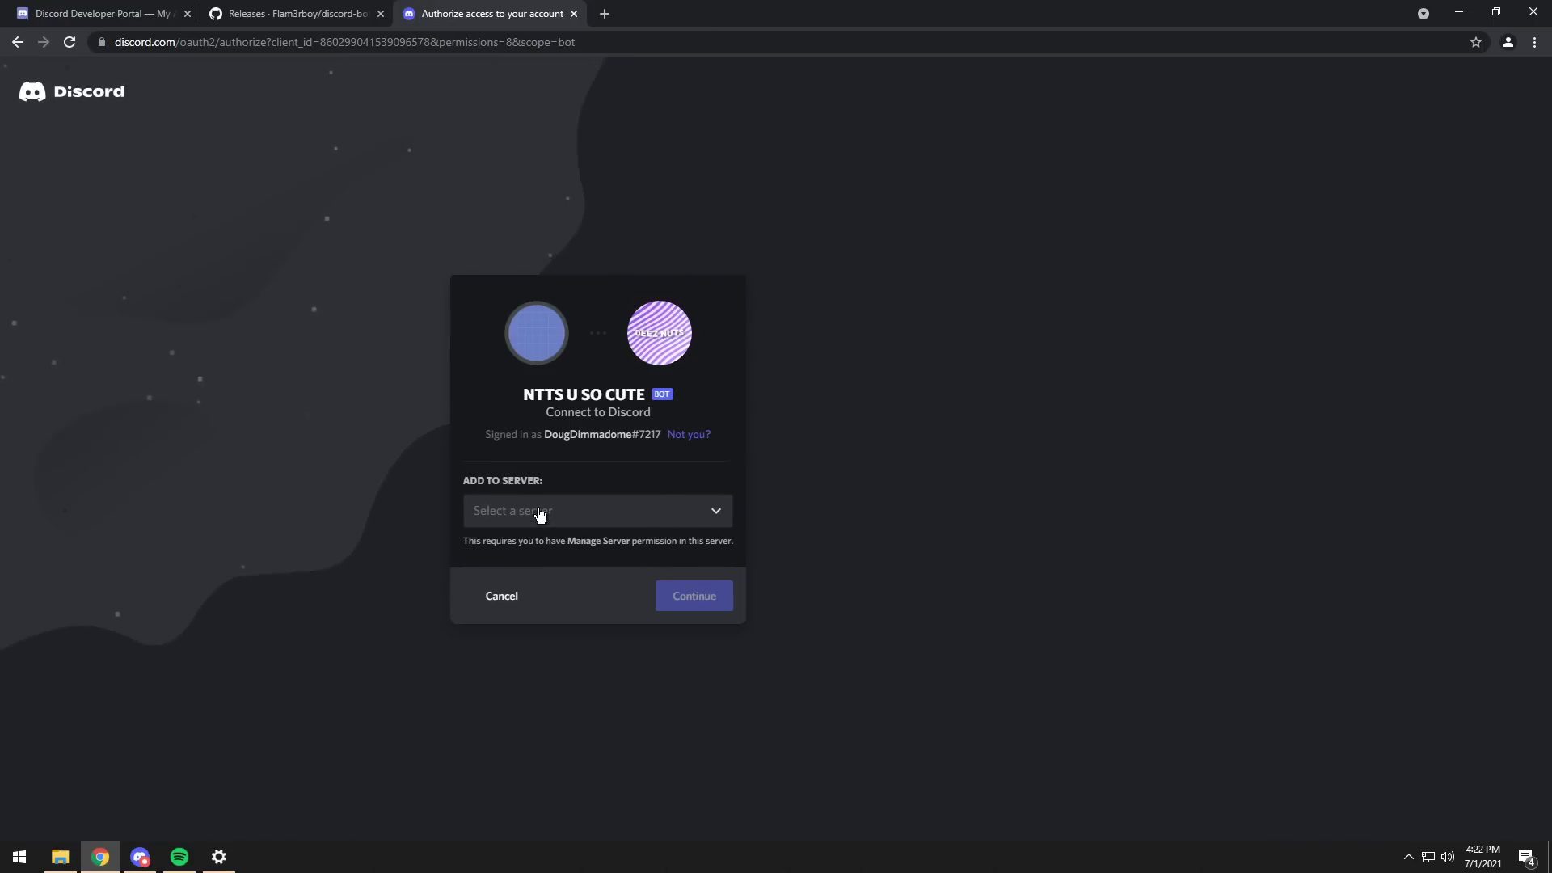
click(537, 519)
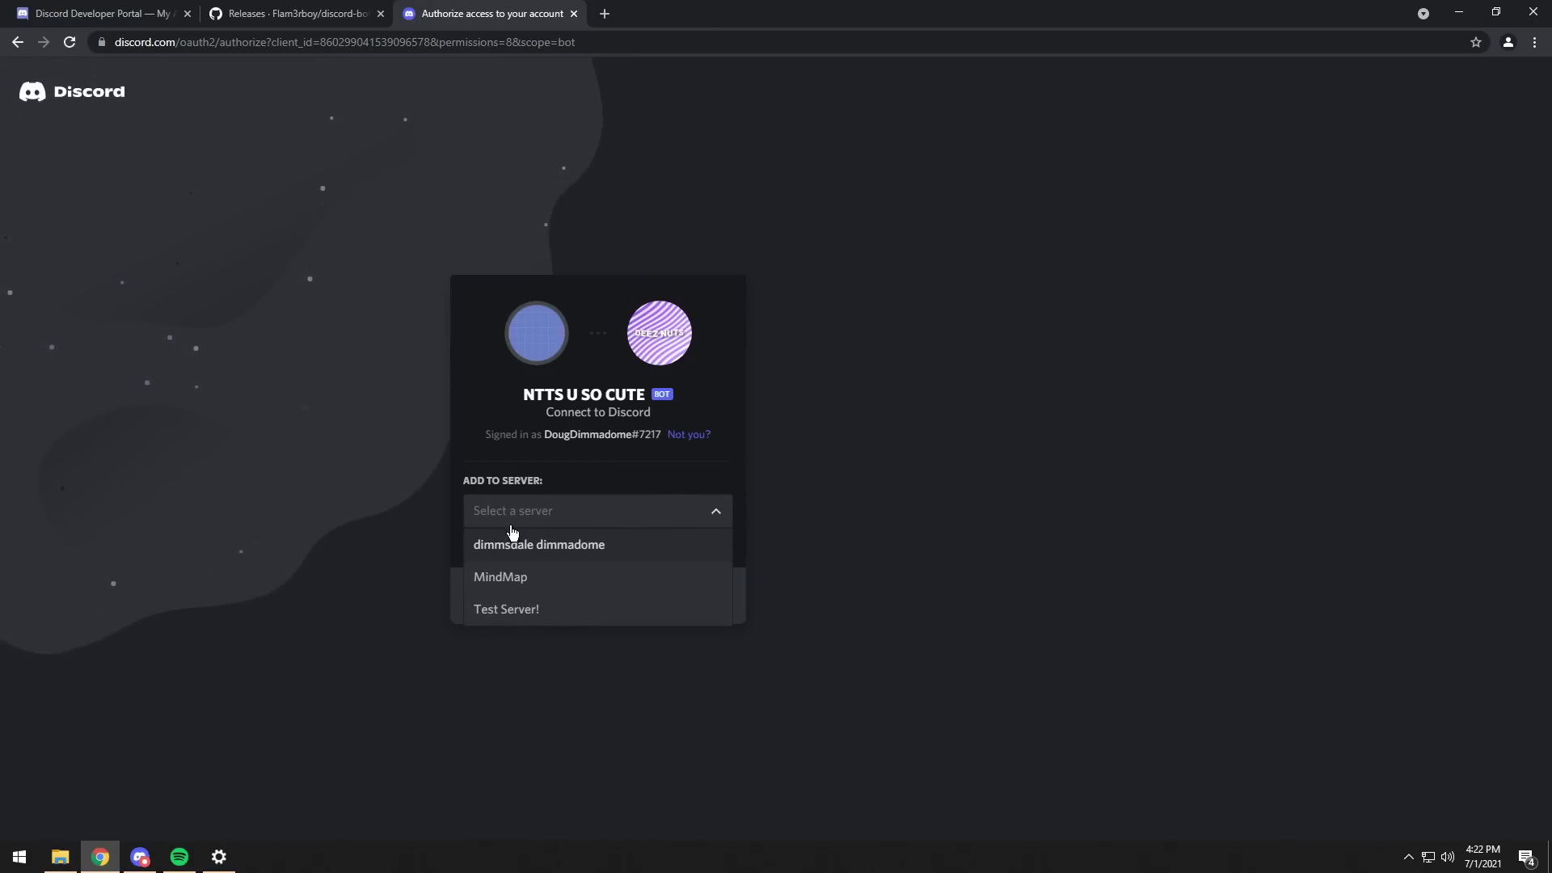
click(634, 555)
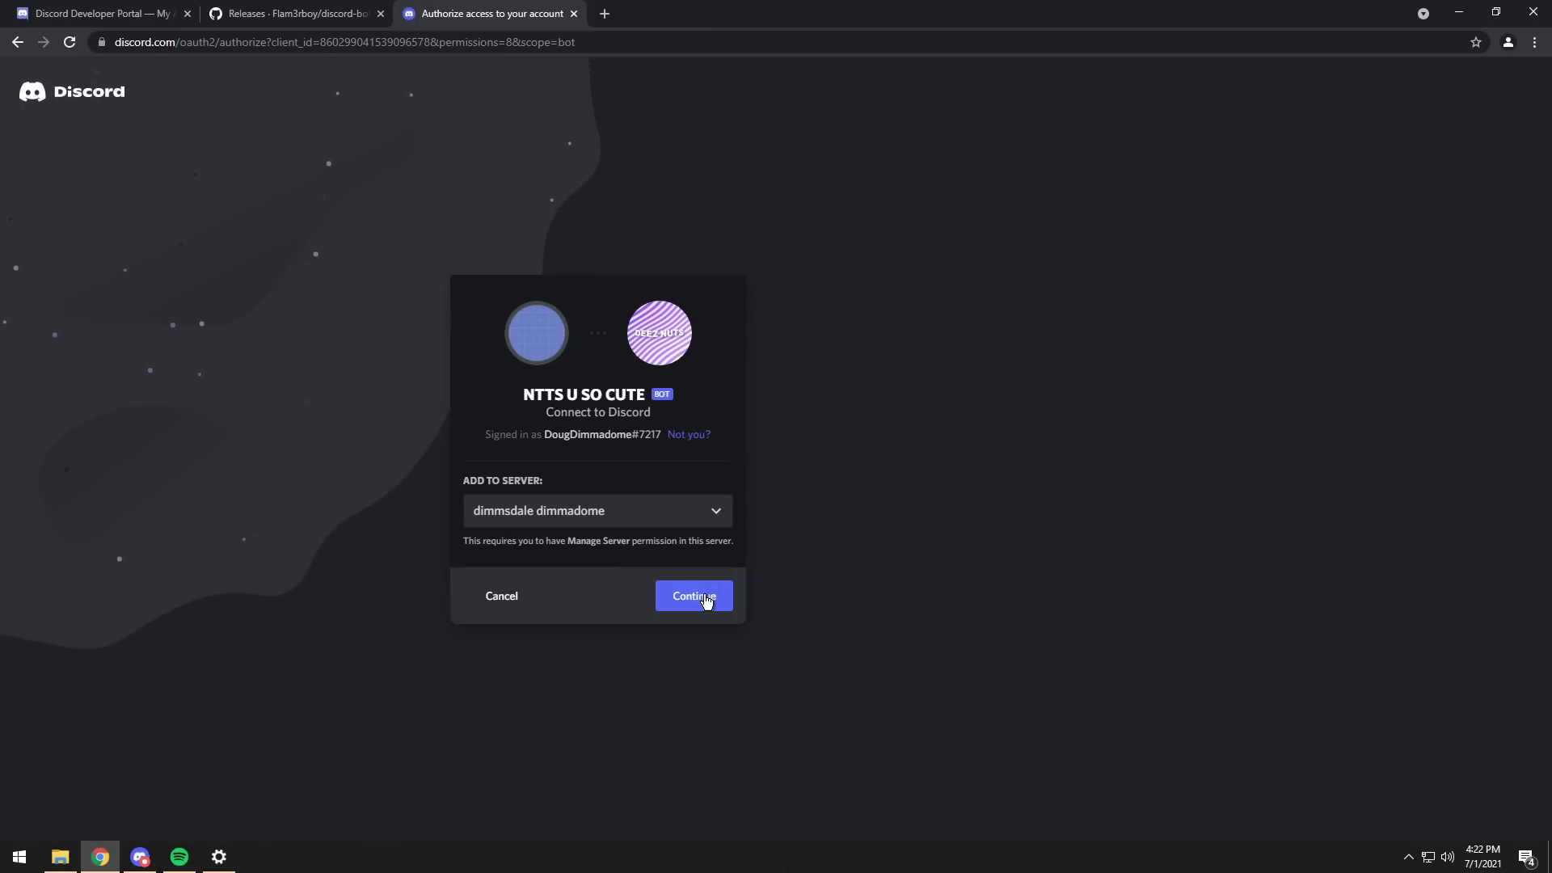
click(702, 596)
click(711, 660)
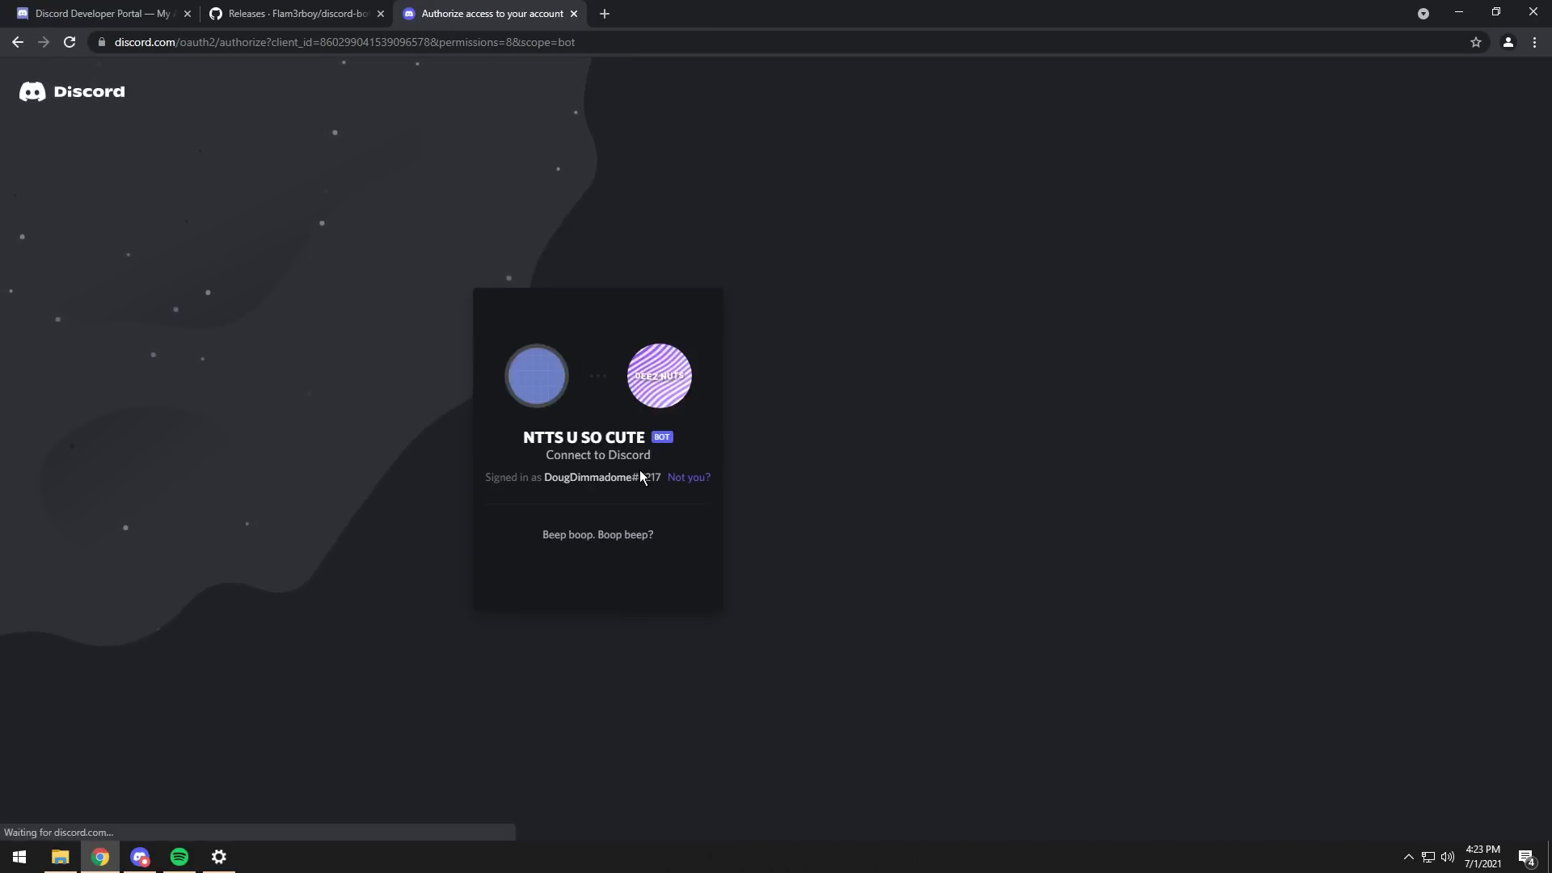
click(499, 559)
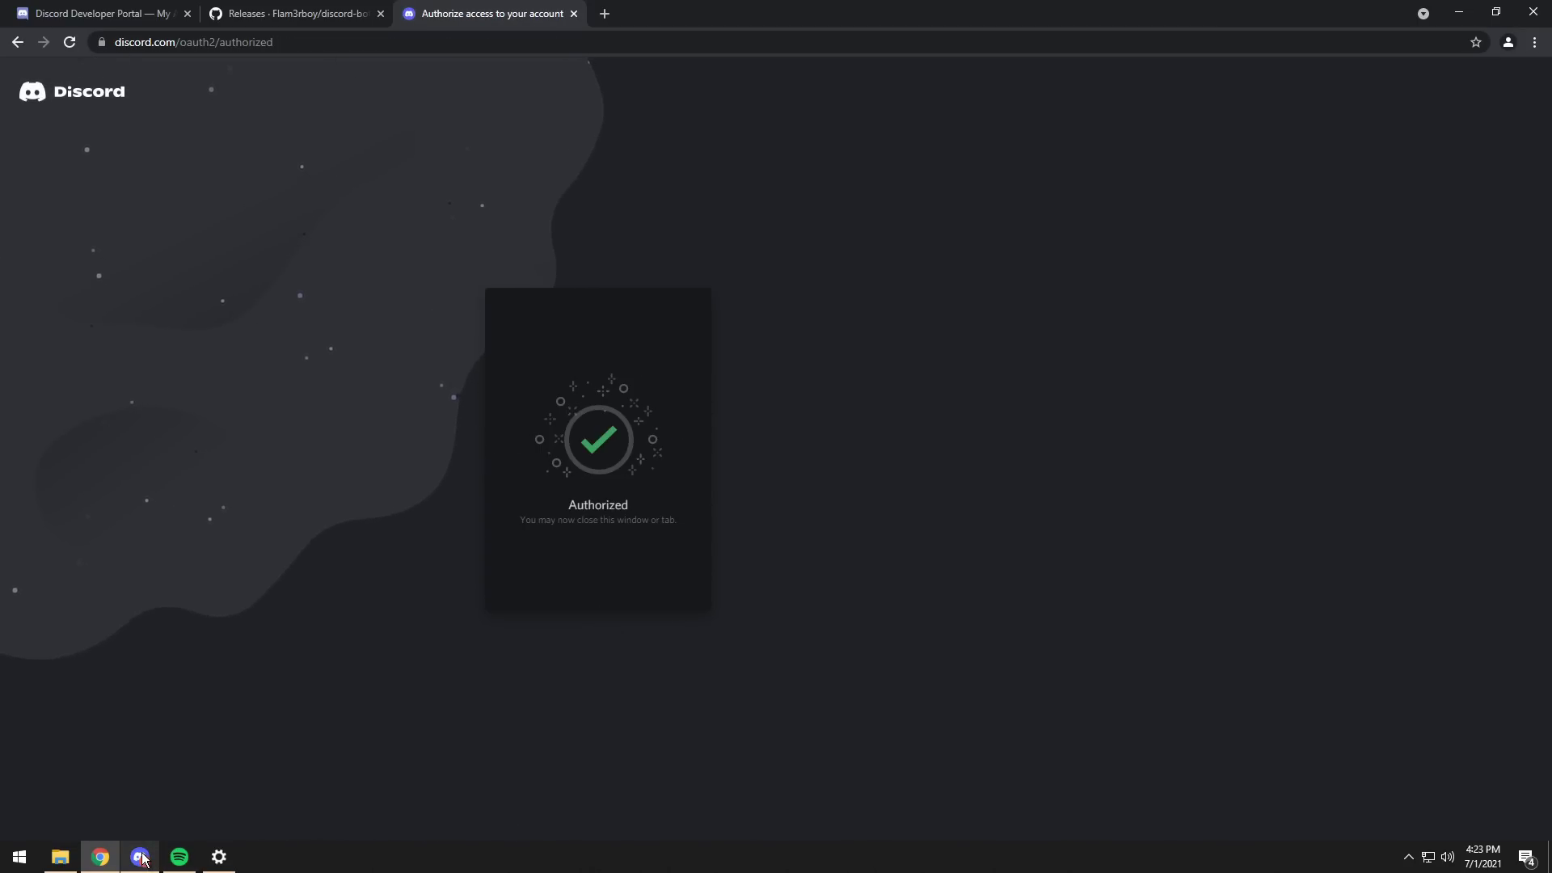
mouse_move(140, 857)
click(164, 830)
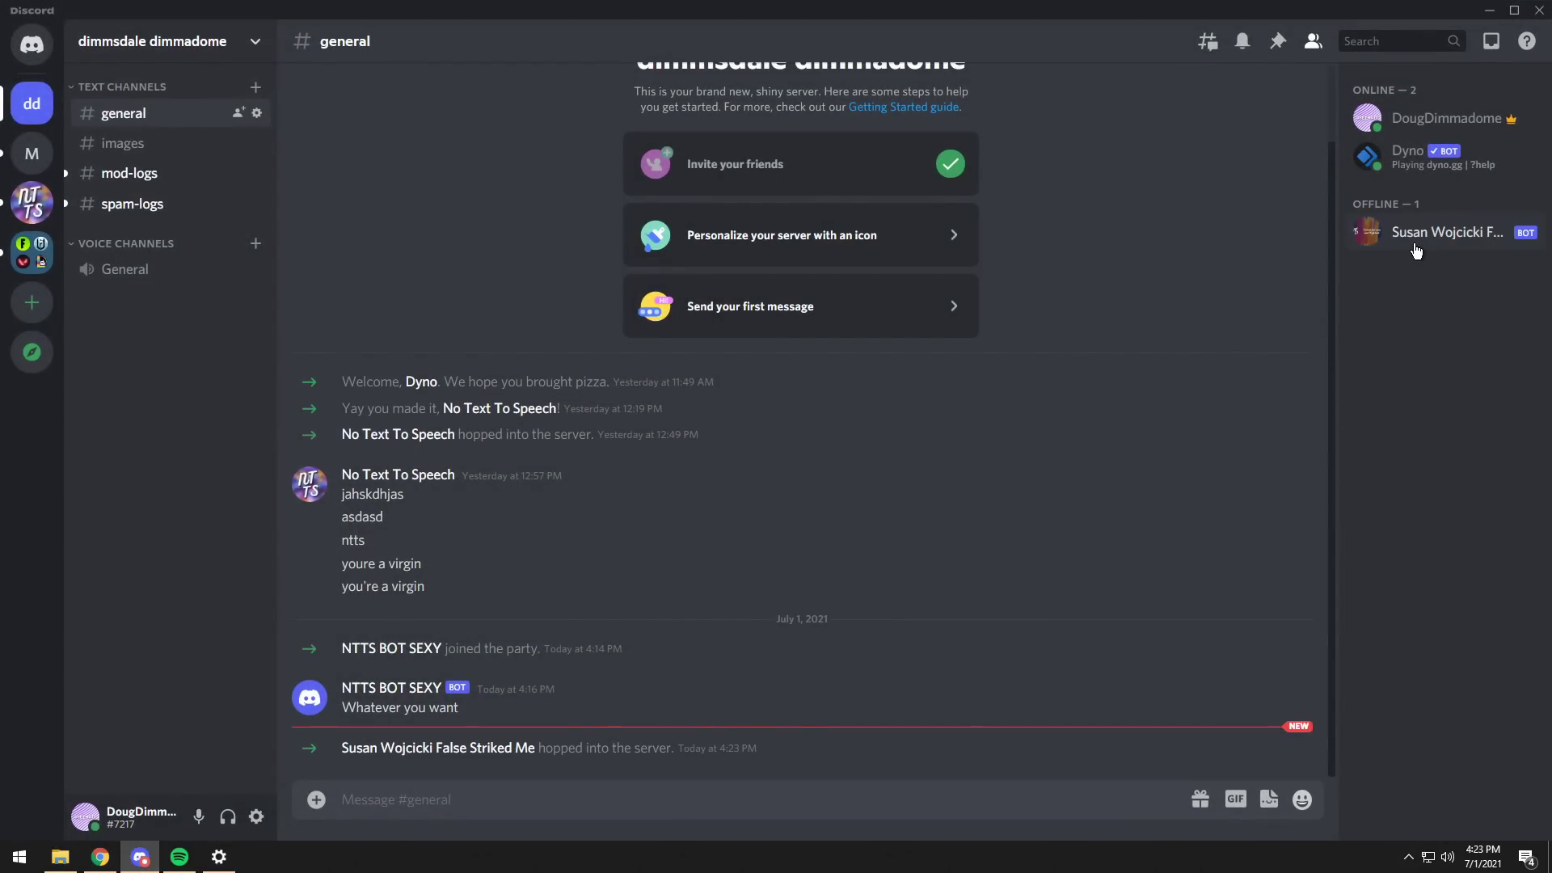
click(1418, 247)
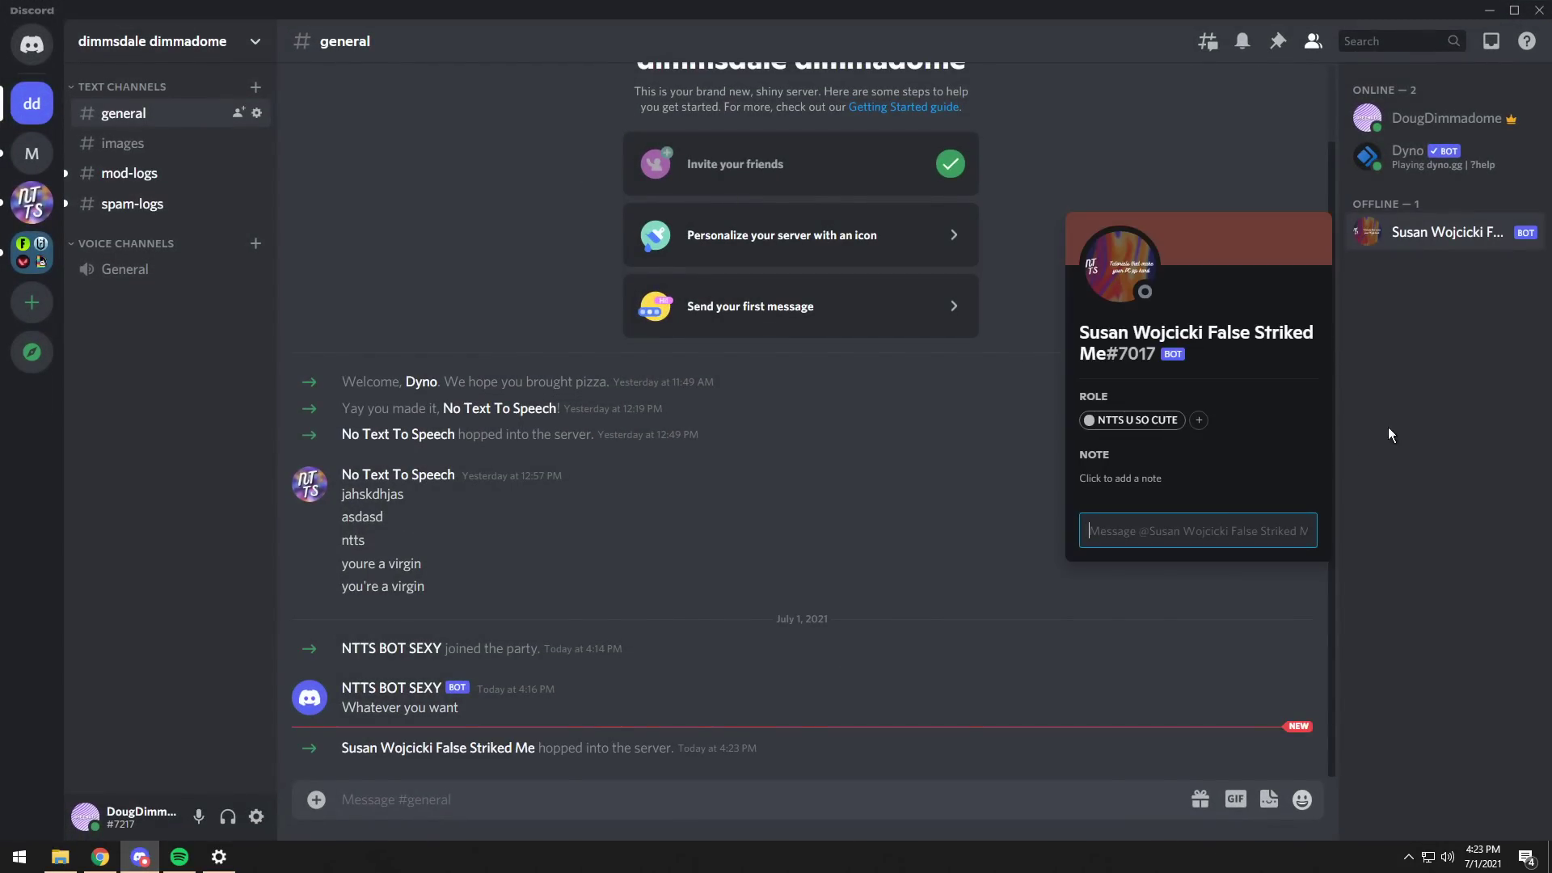
click(788, 620)
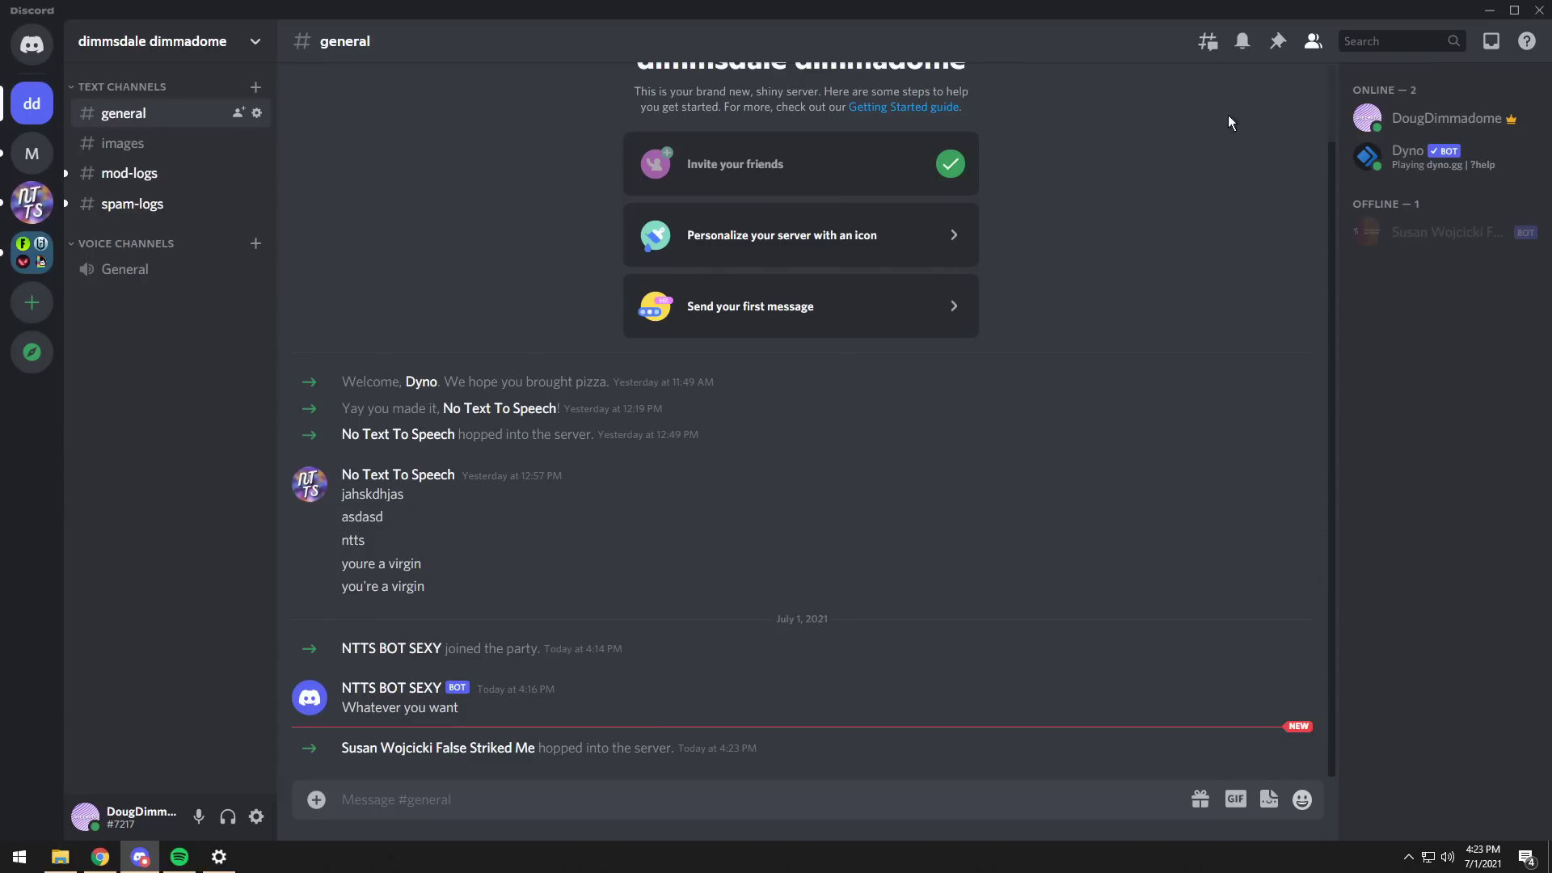
Return to the Developer Portal's Bot page for NTTS U SO CUTE and copy the bot token.
click(1489, 11)
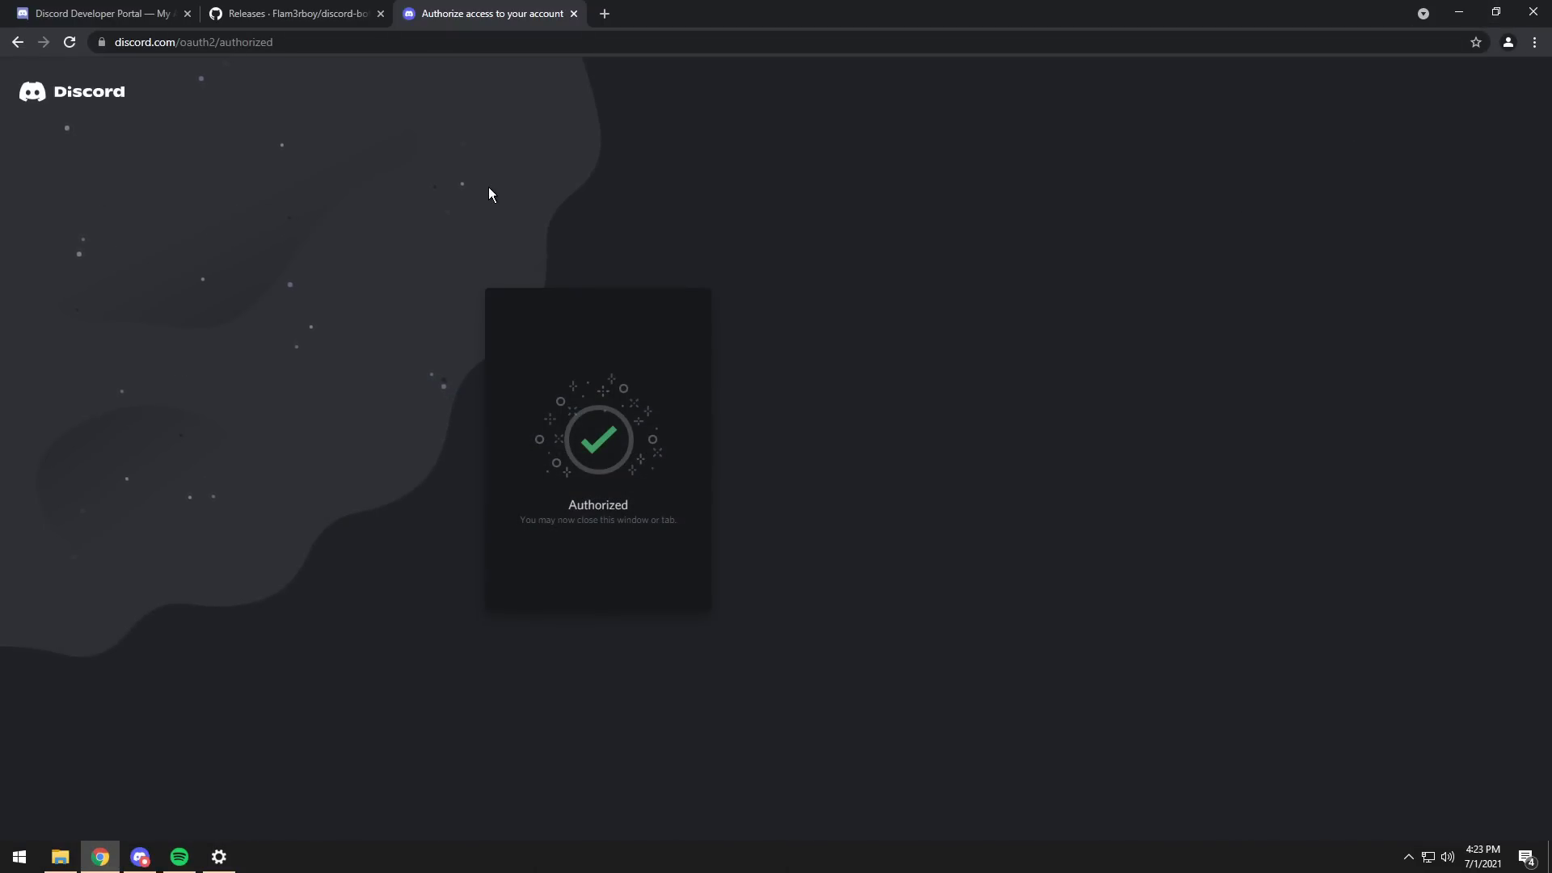
click(120, 18)
scroll(474, 322, up, 5)
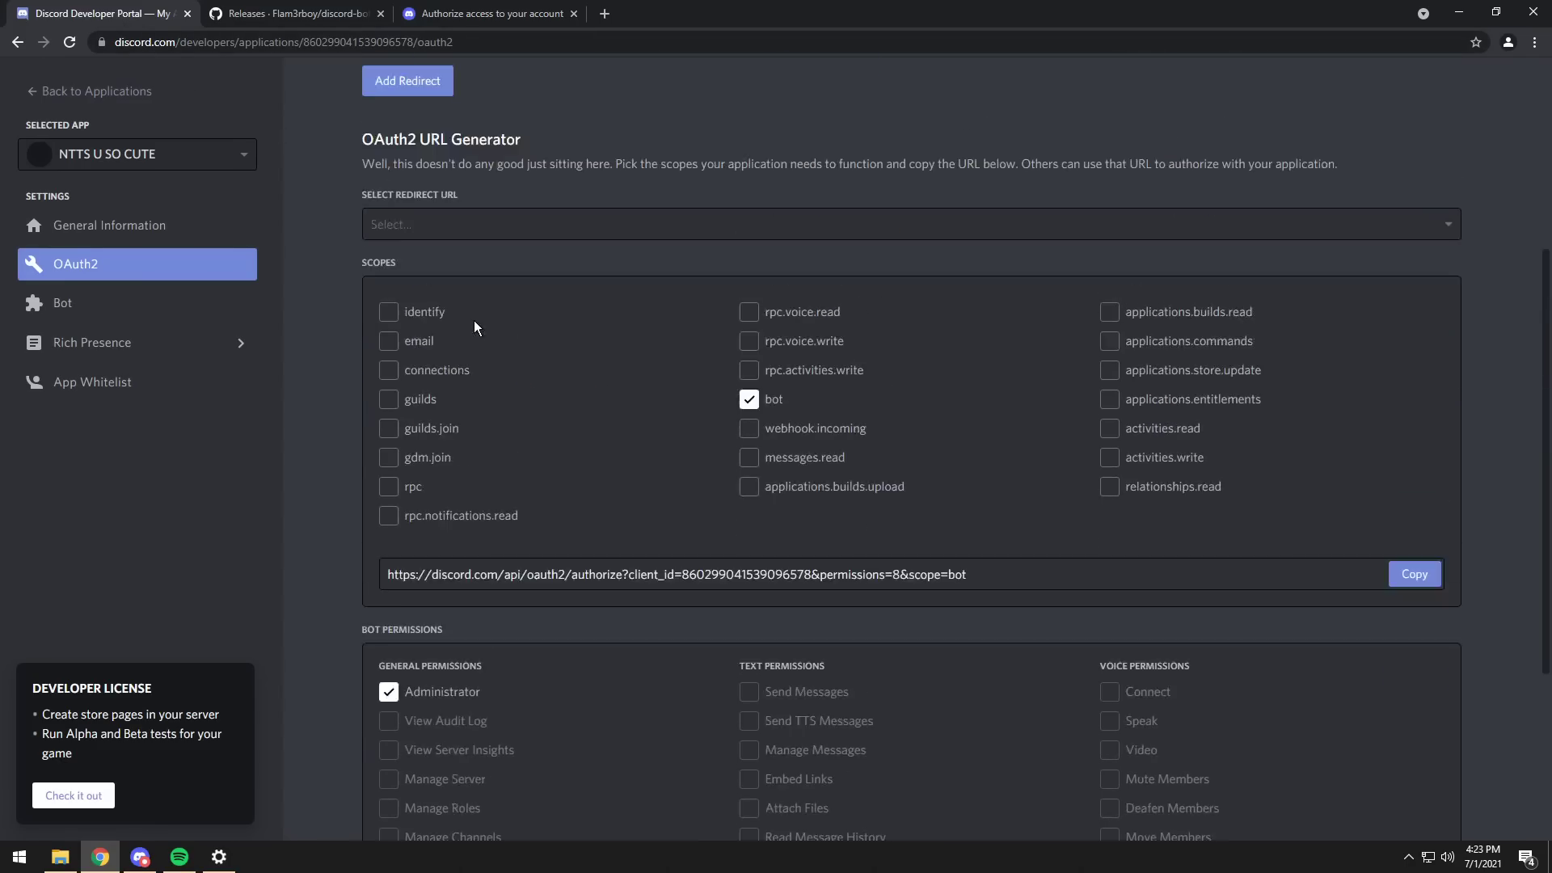
click(62, 302)
scroll(653, 273, up, 2)
click(586, 422)
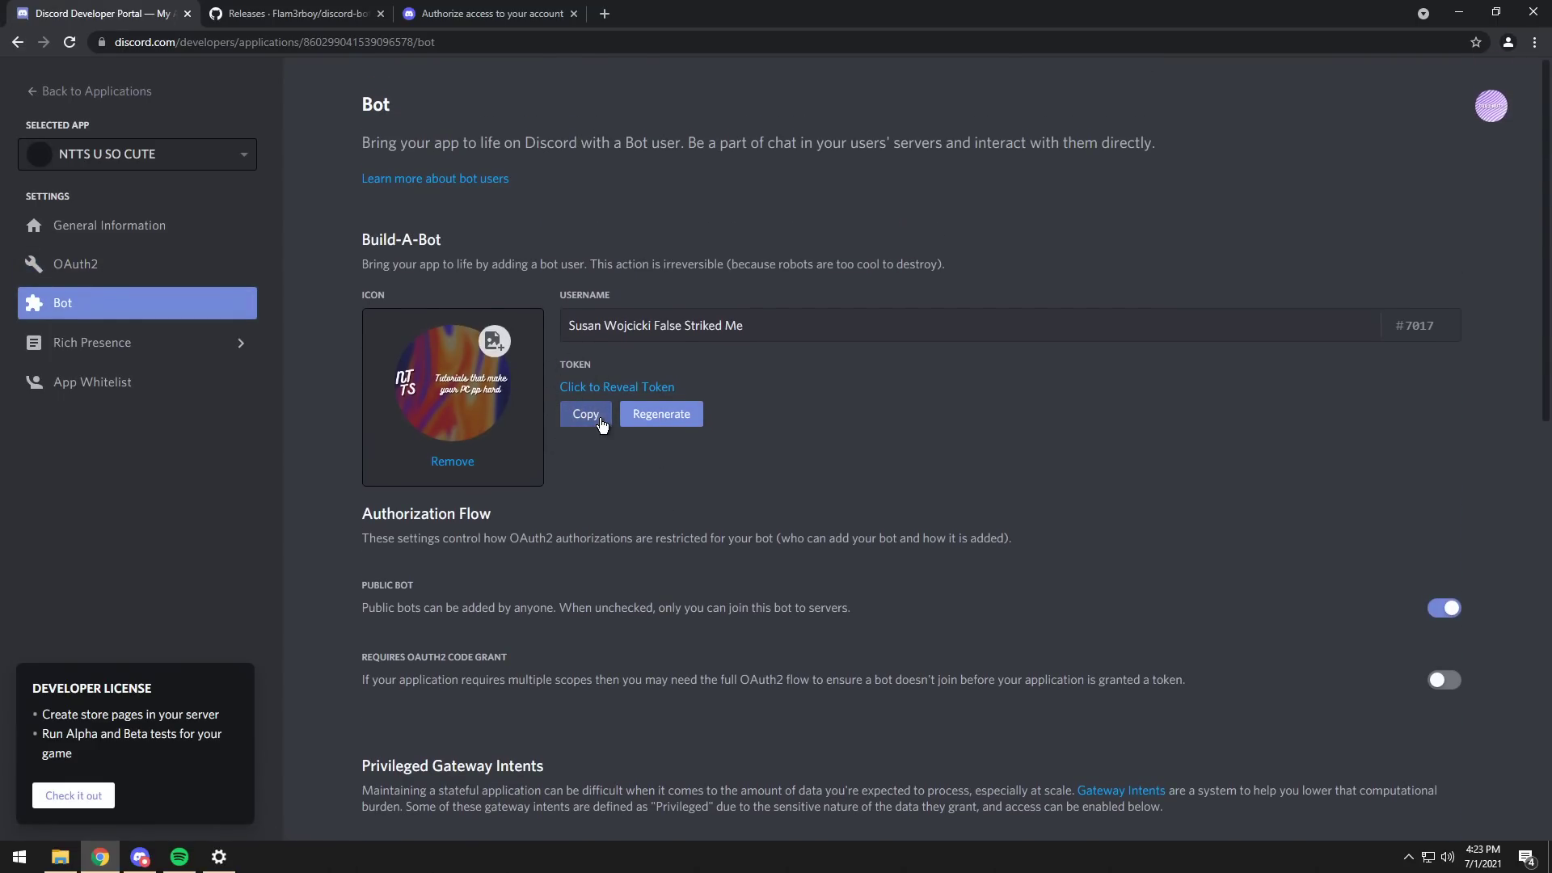
click(586, 414)
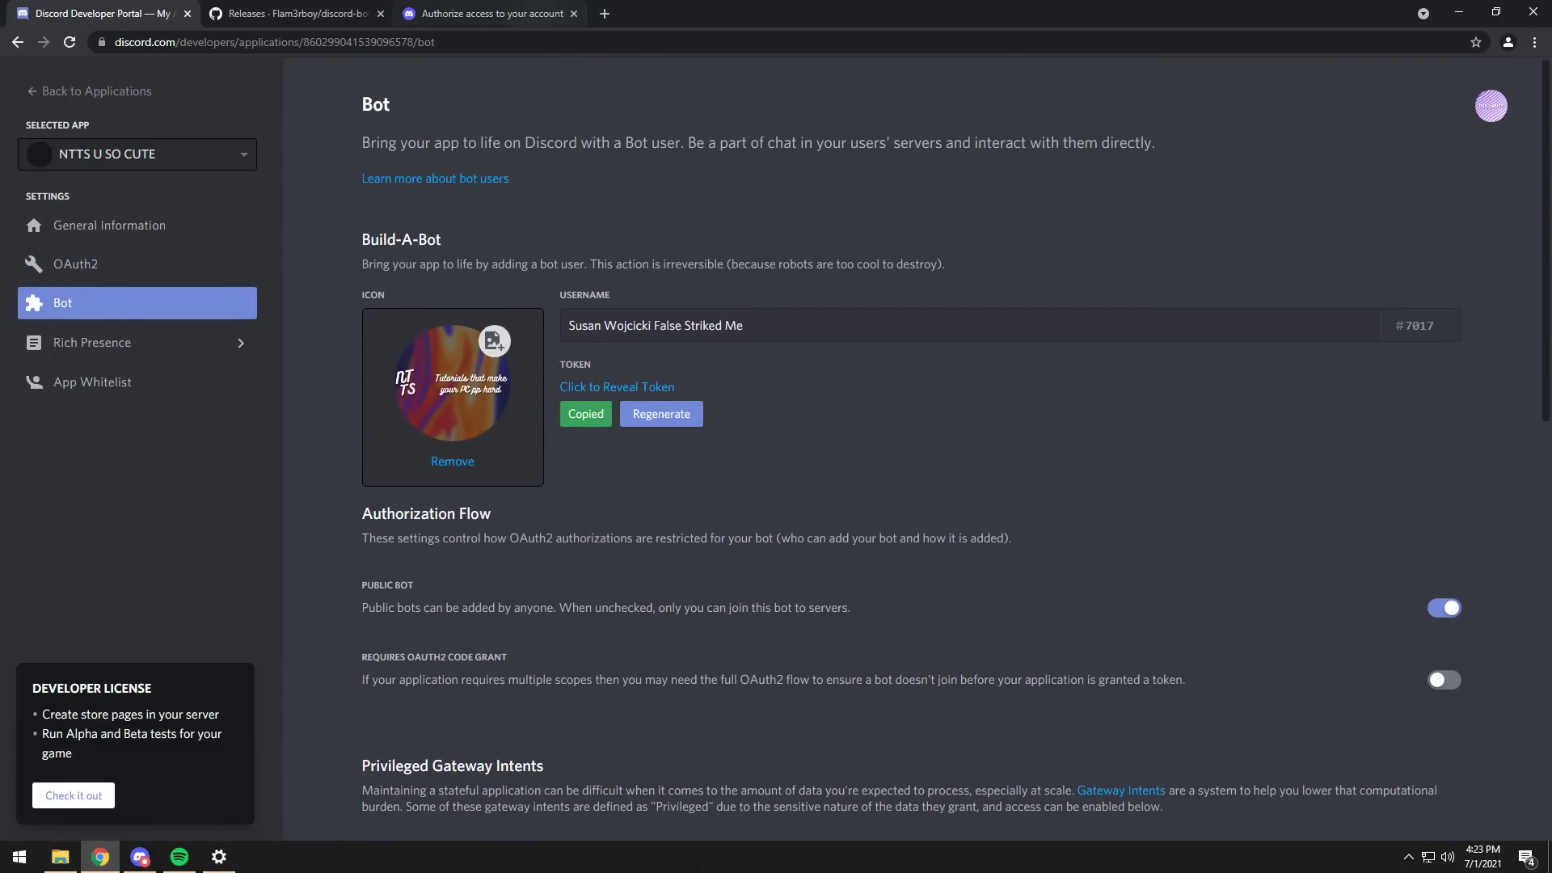
Start the discord-bot-client 3.1.0 Windows Installer download, cancel it, and open the Downloads folder.
click(291, 12)
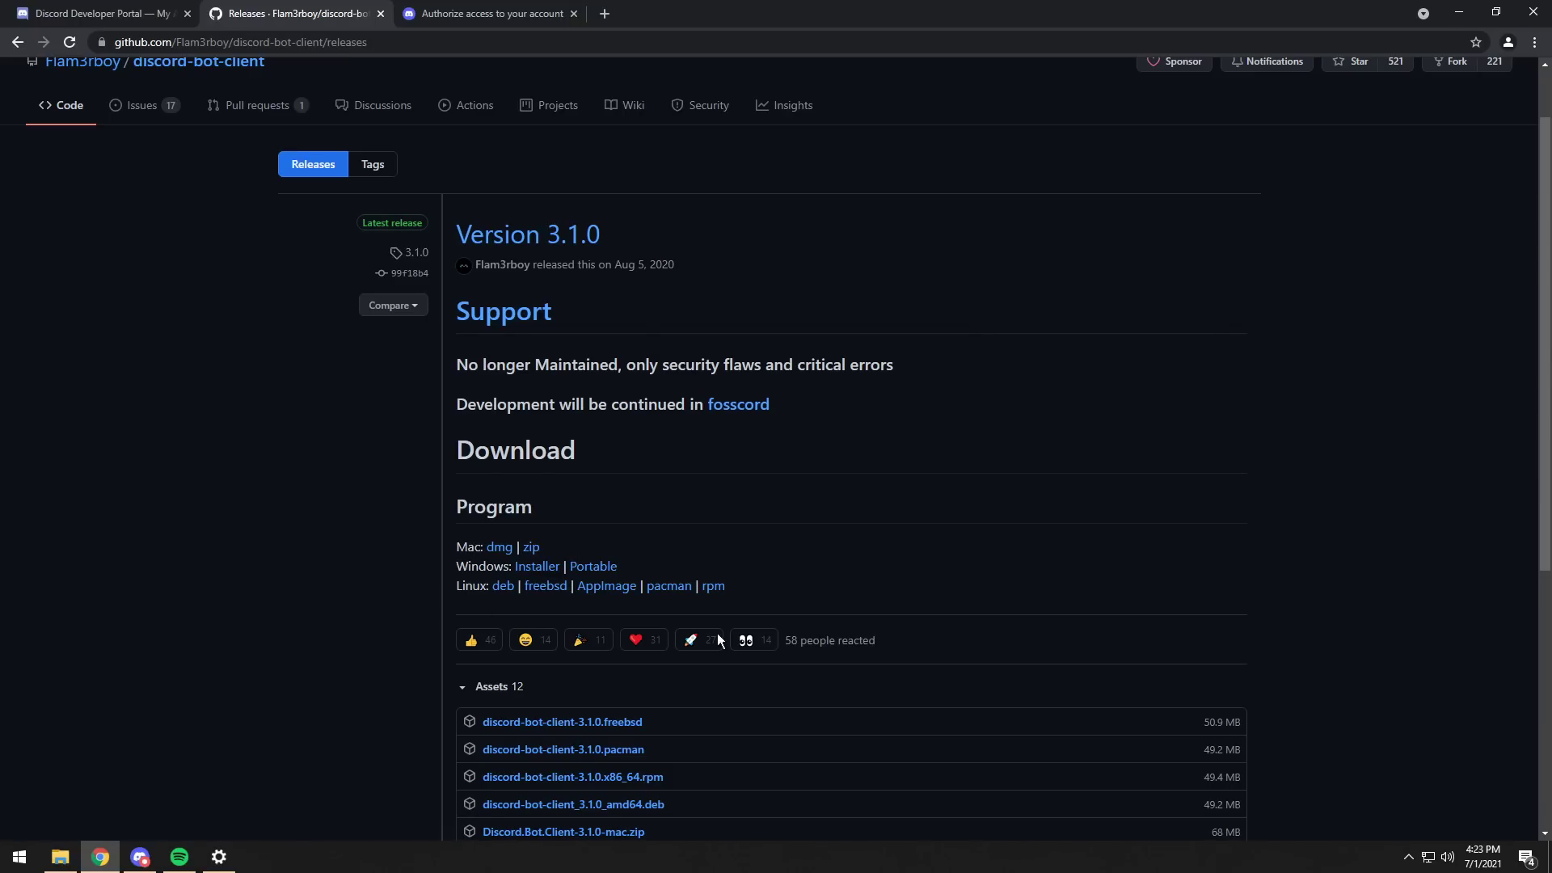
click(536, 568)
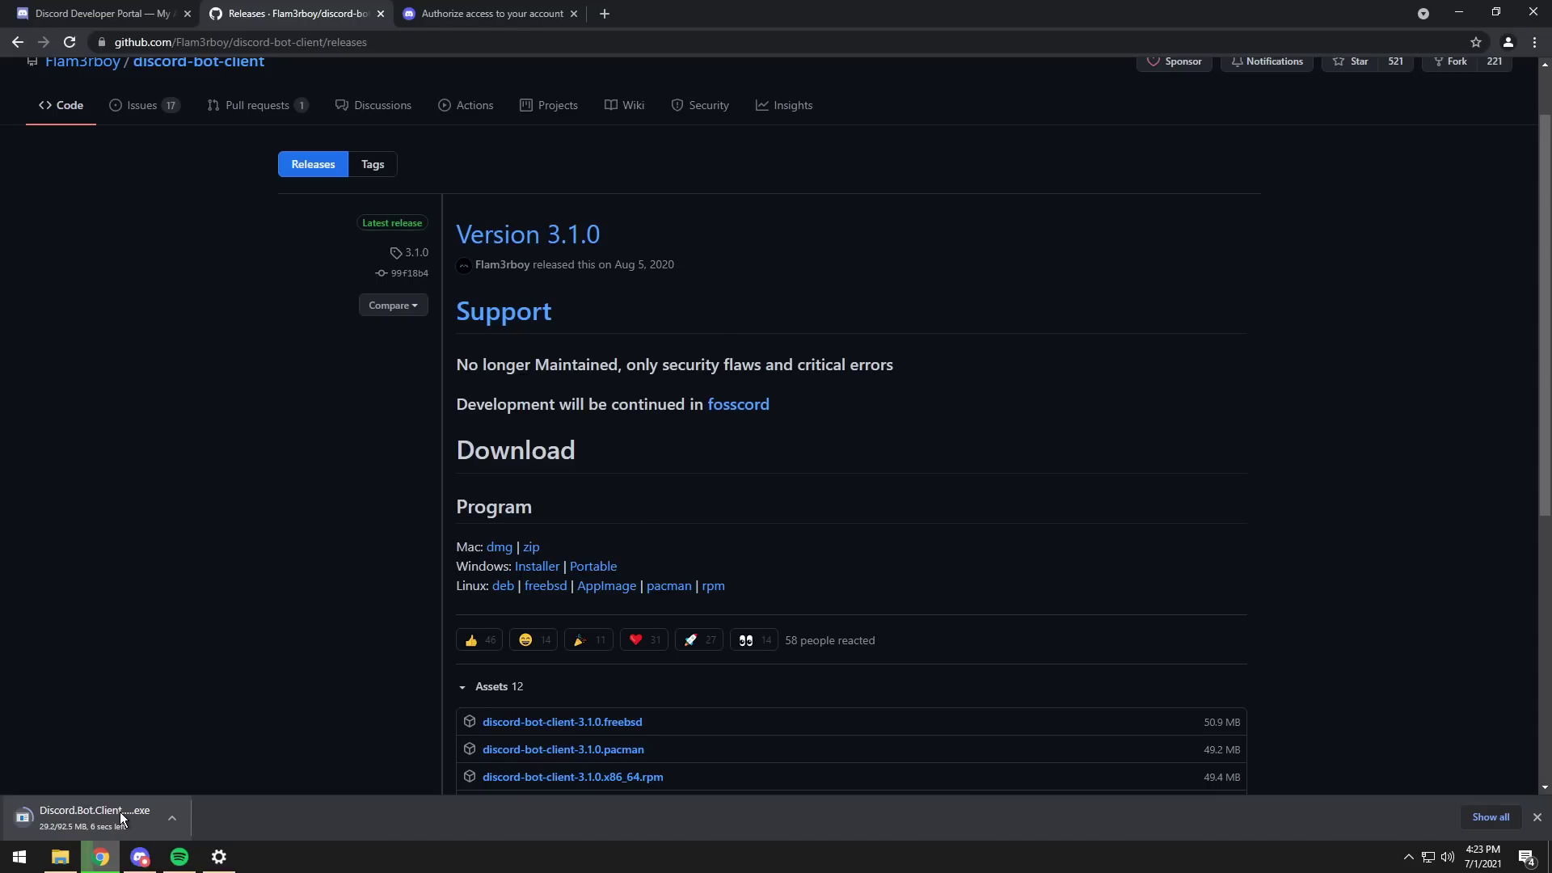
click(171, 817)
click(206, 793)
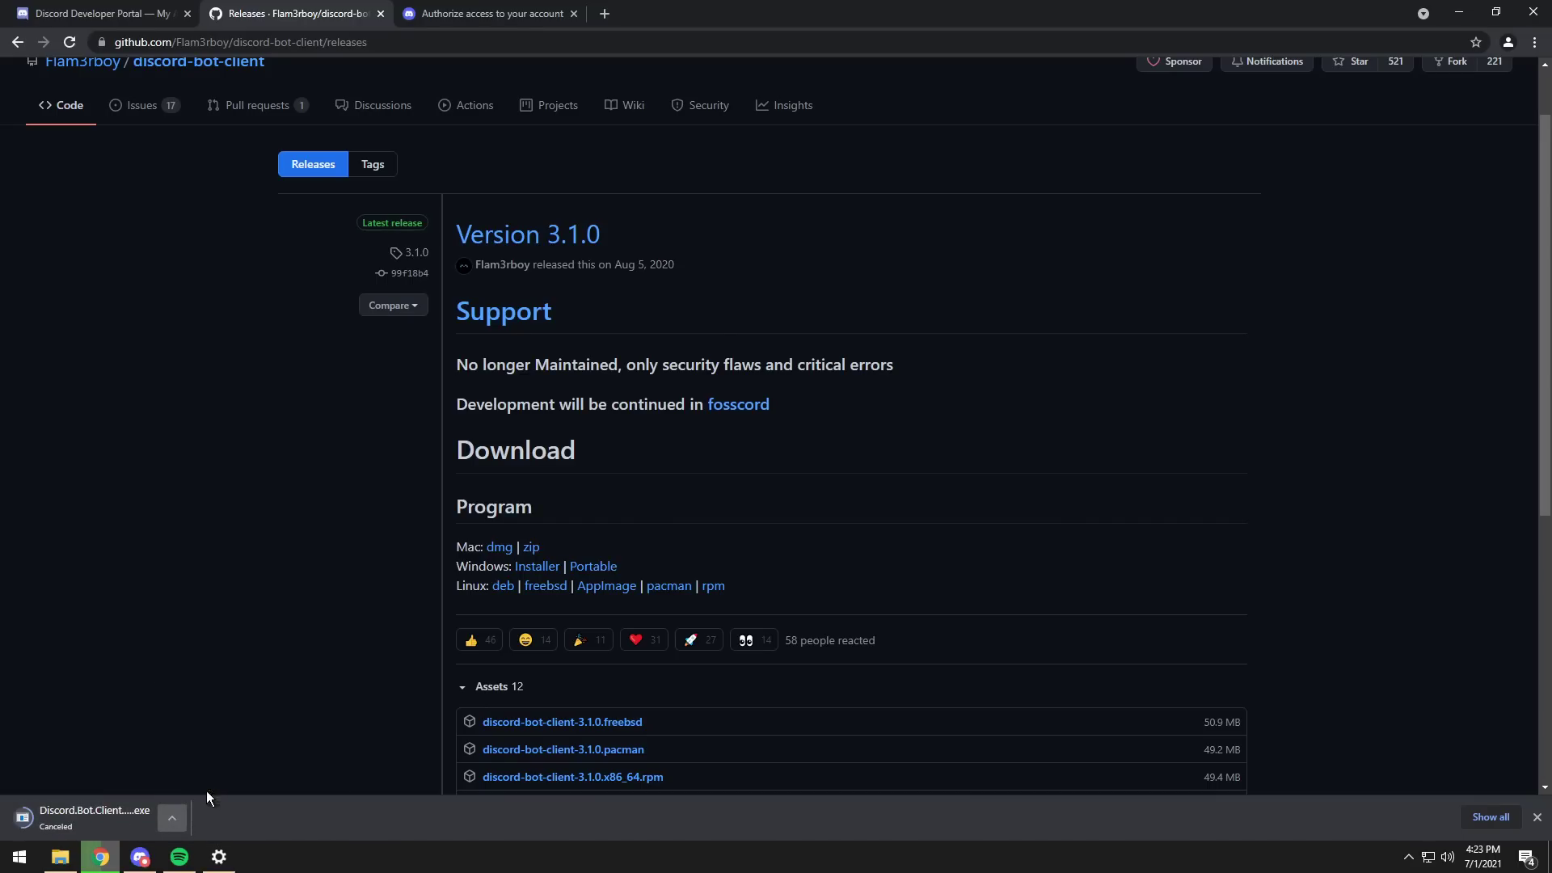
click(60, 857)
Run the Discord Bot Client setup and log in with the pasted bot token.
double_click(582, 361)
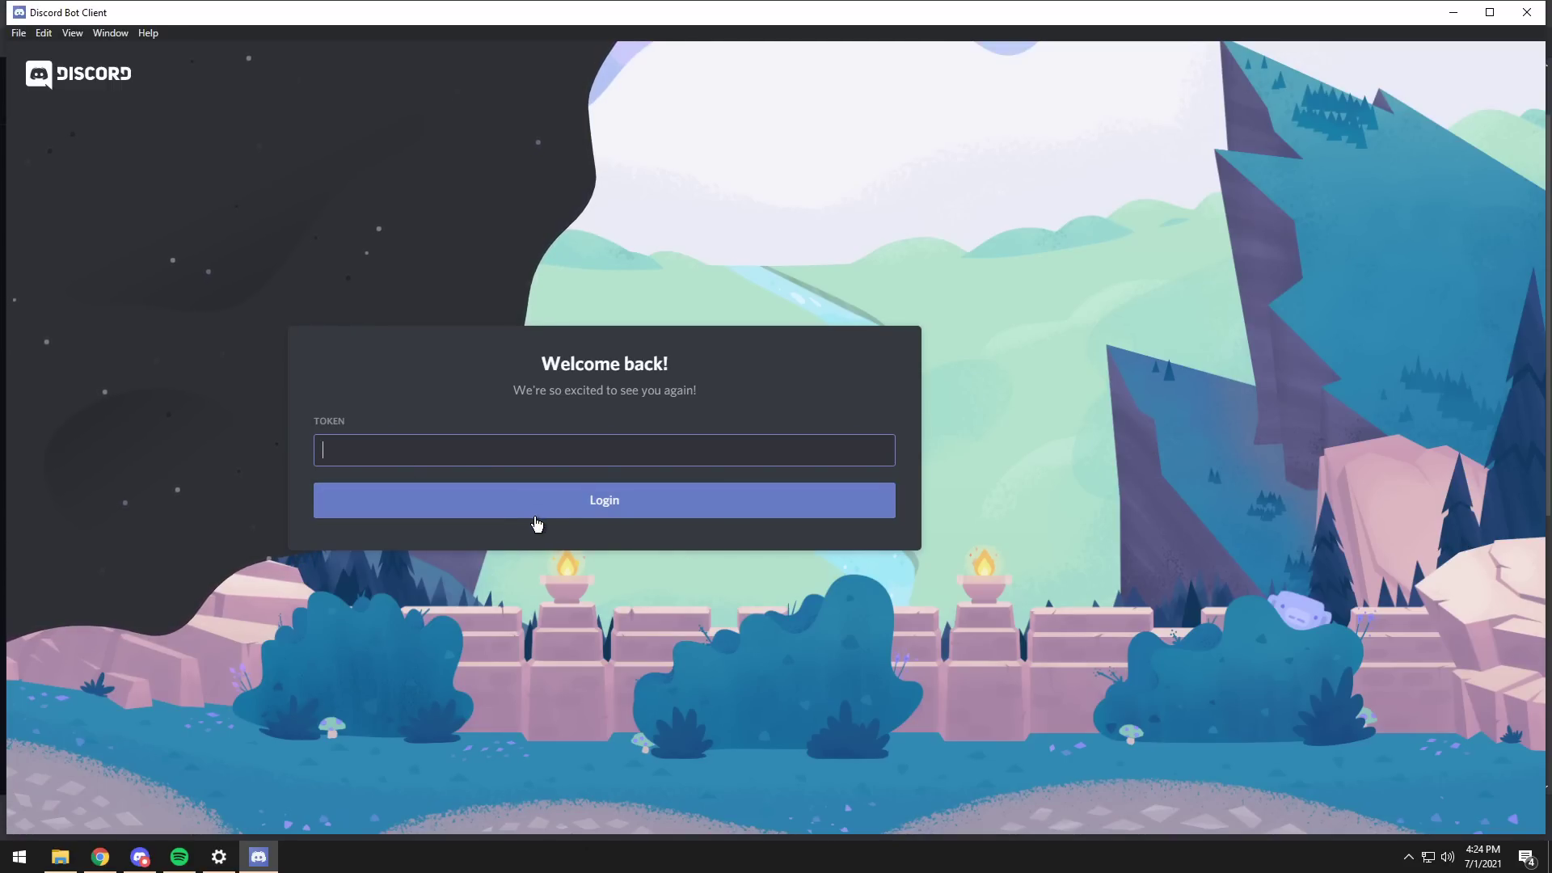
key(ctrl+v)
click(587, 506)
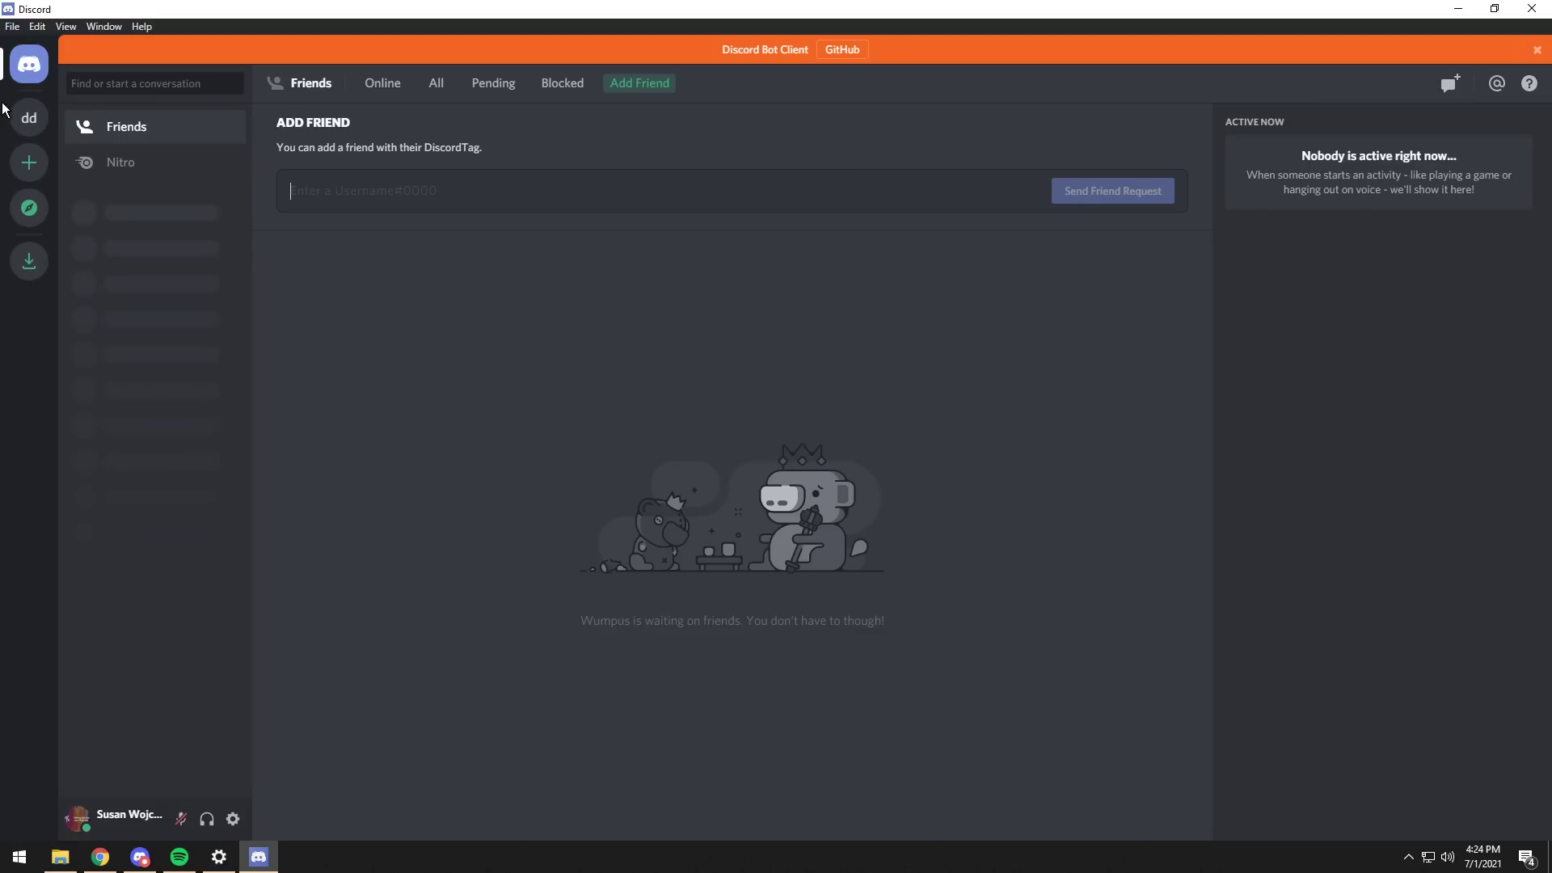
Paste the prepared teasing message into dimmsdale dimmadome's #general and send it.
click(28, 116)
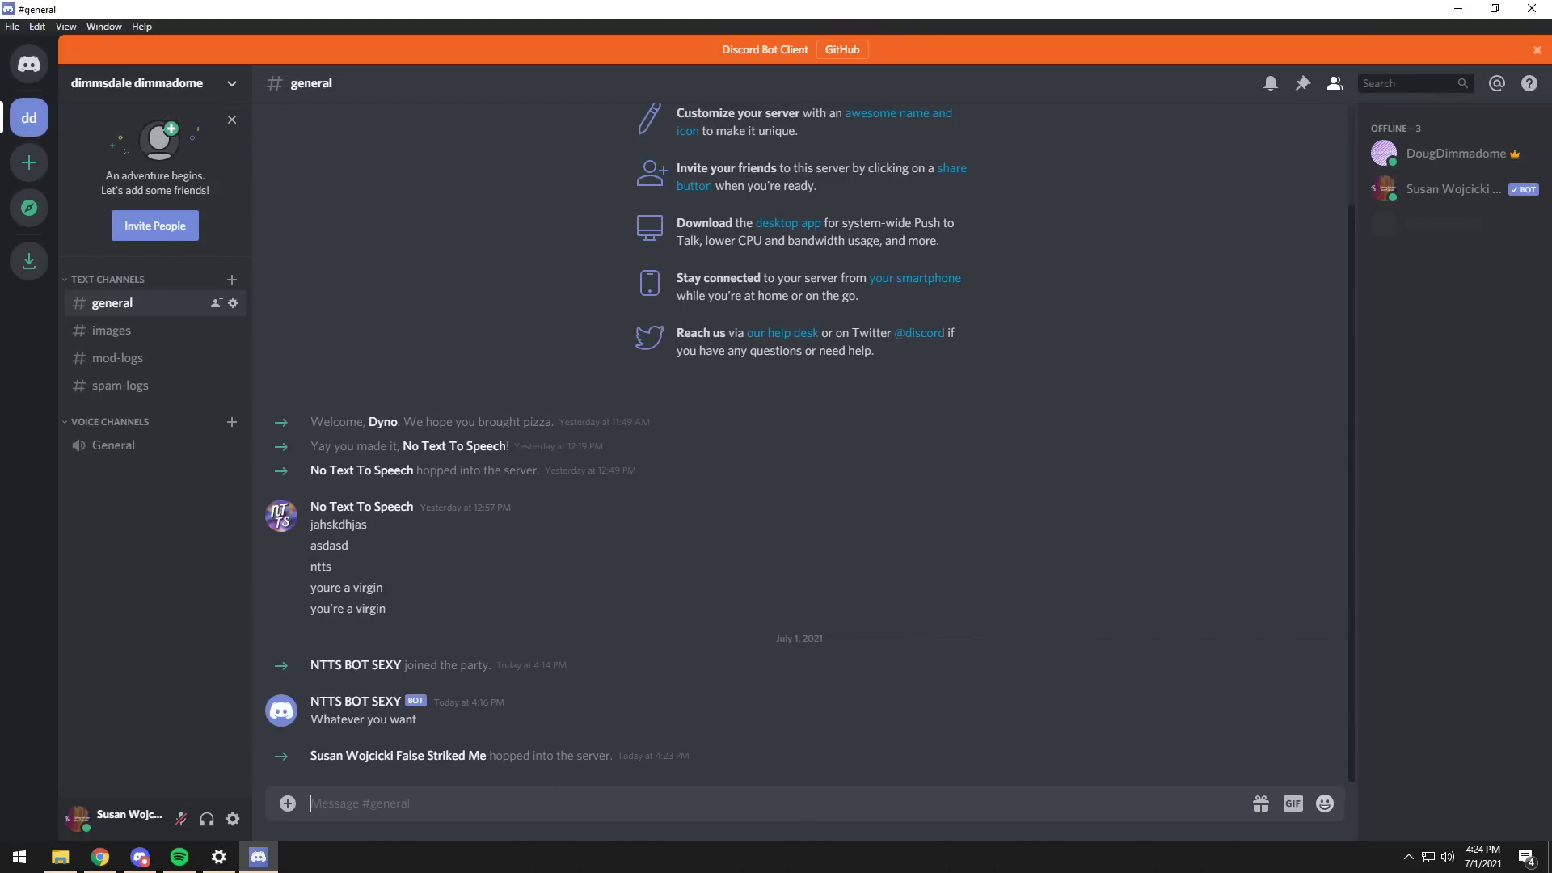
key(ctrl+v)
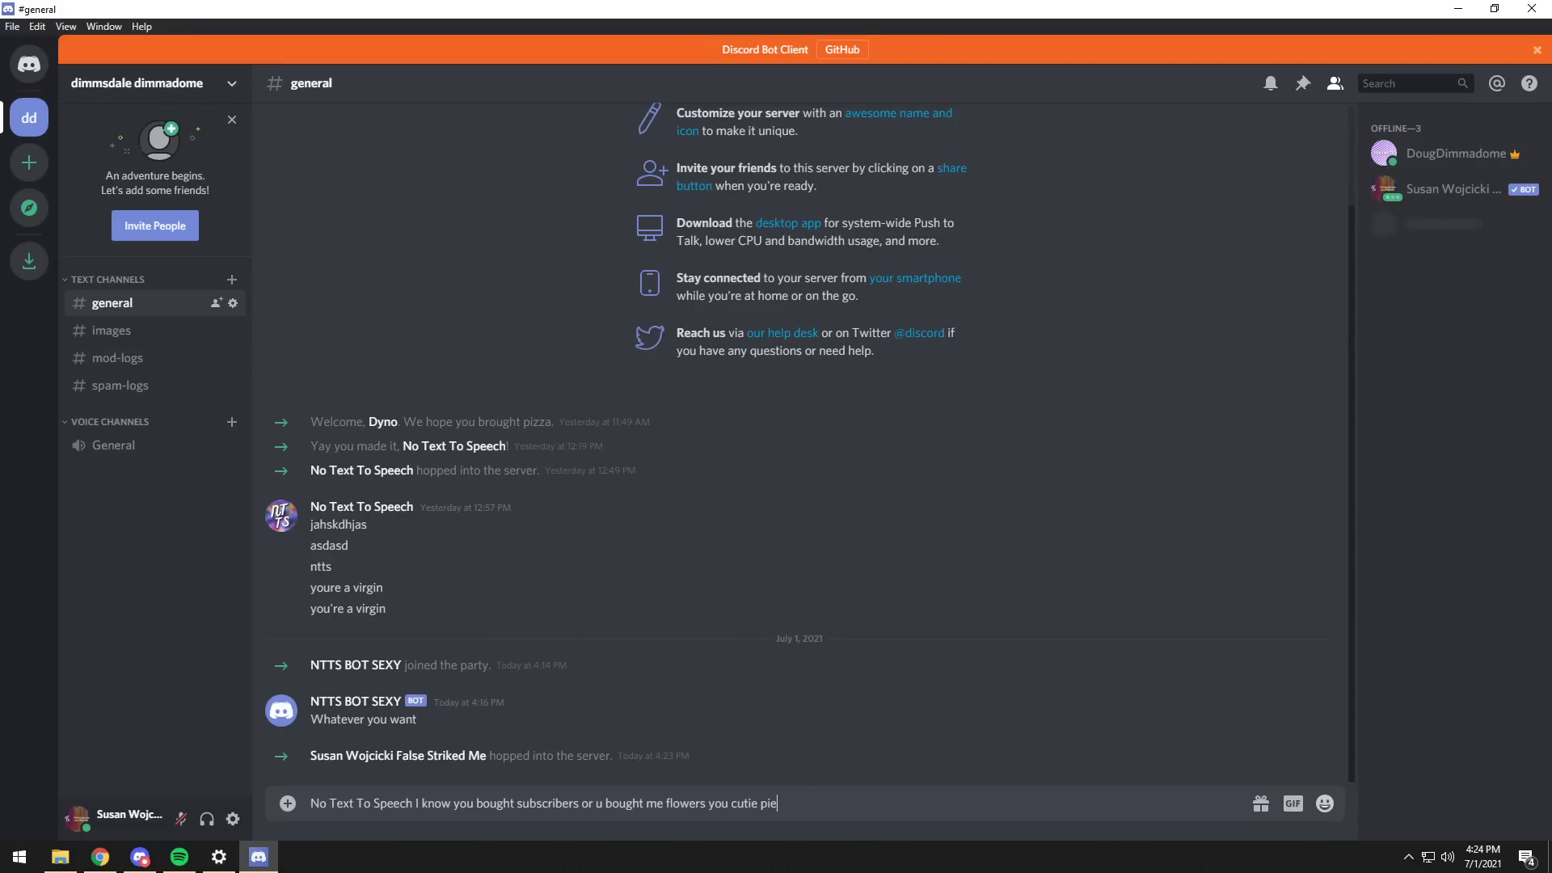
key(Return)
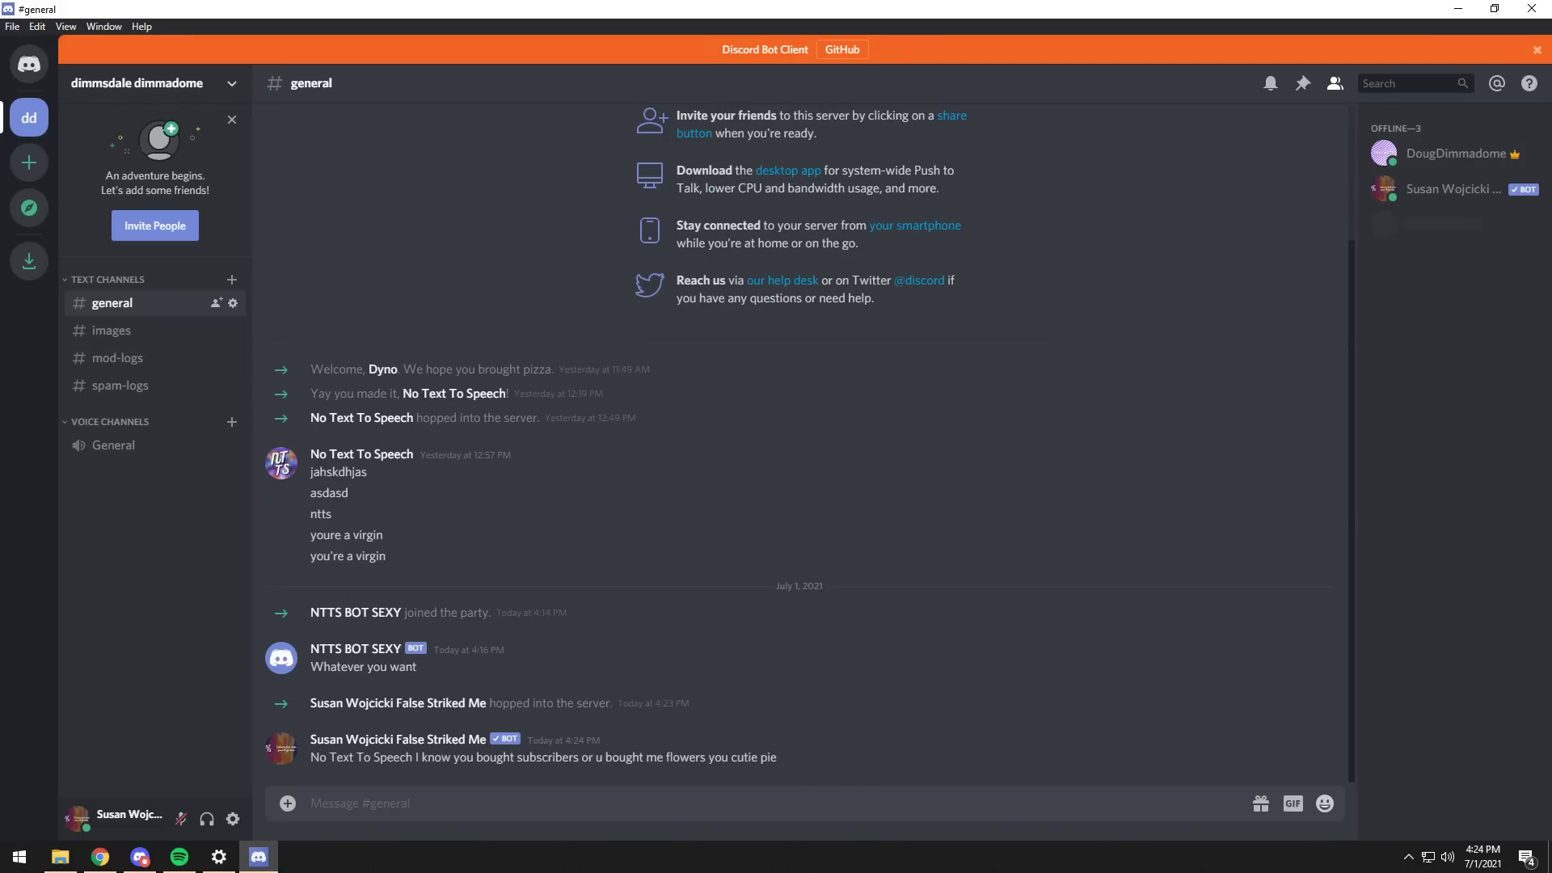
click(140, 857)
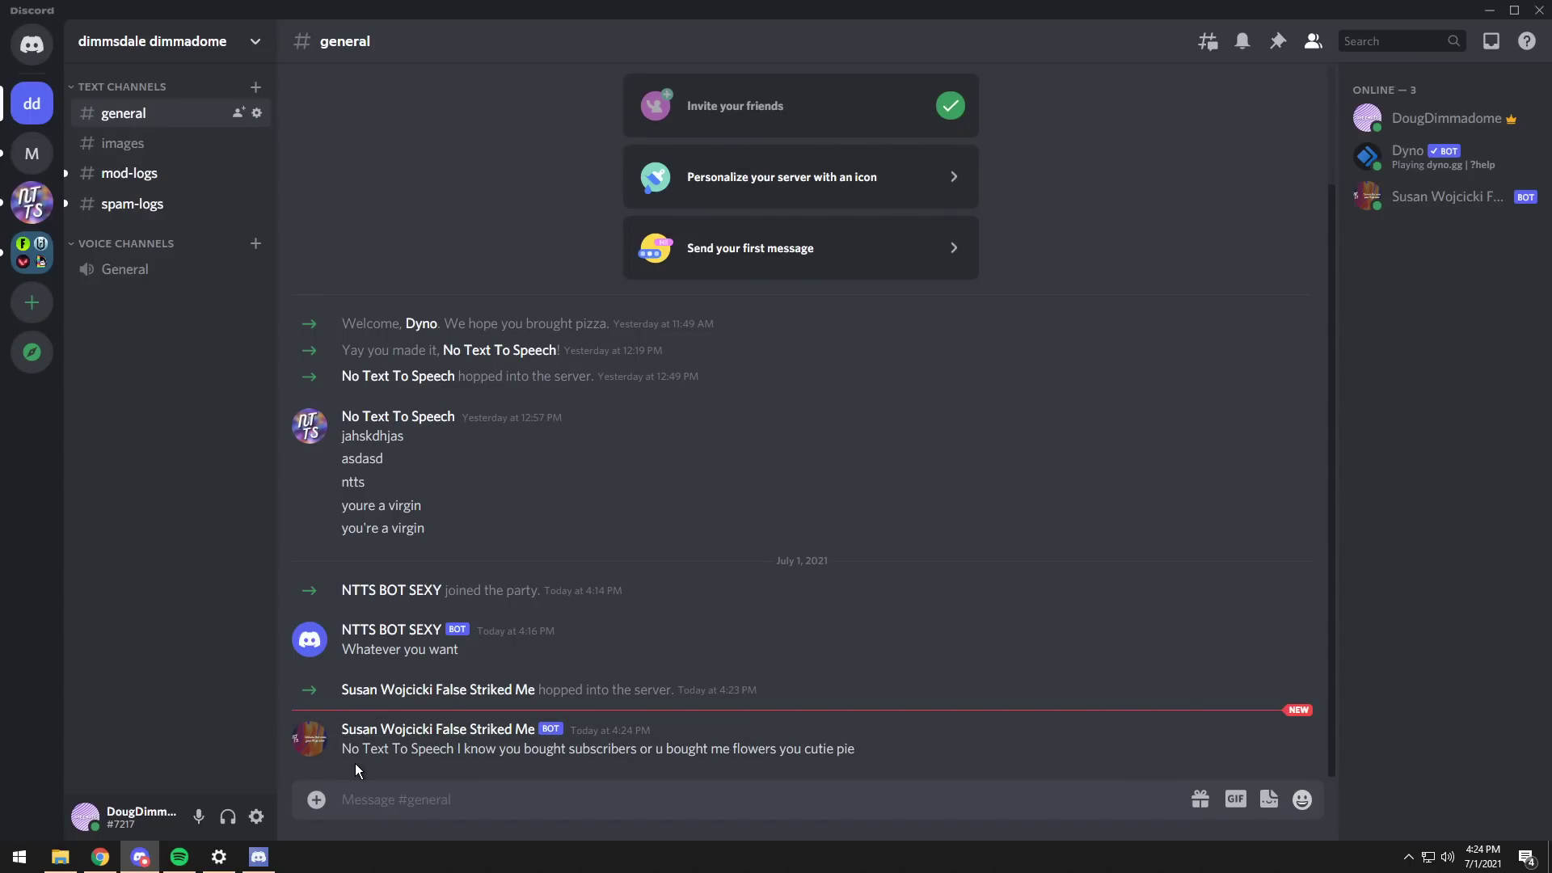
click(249, 861)
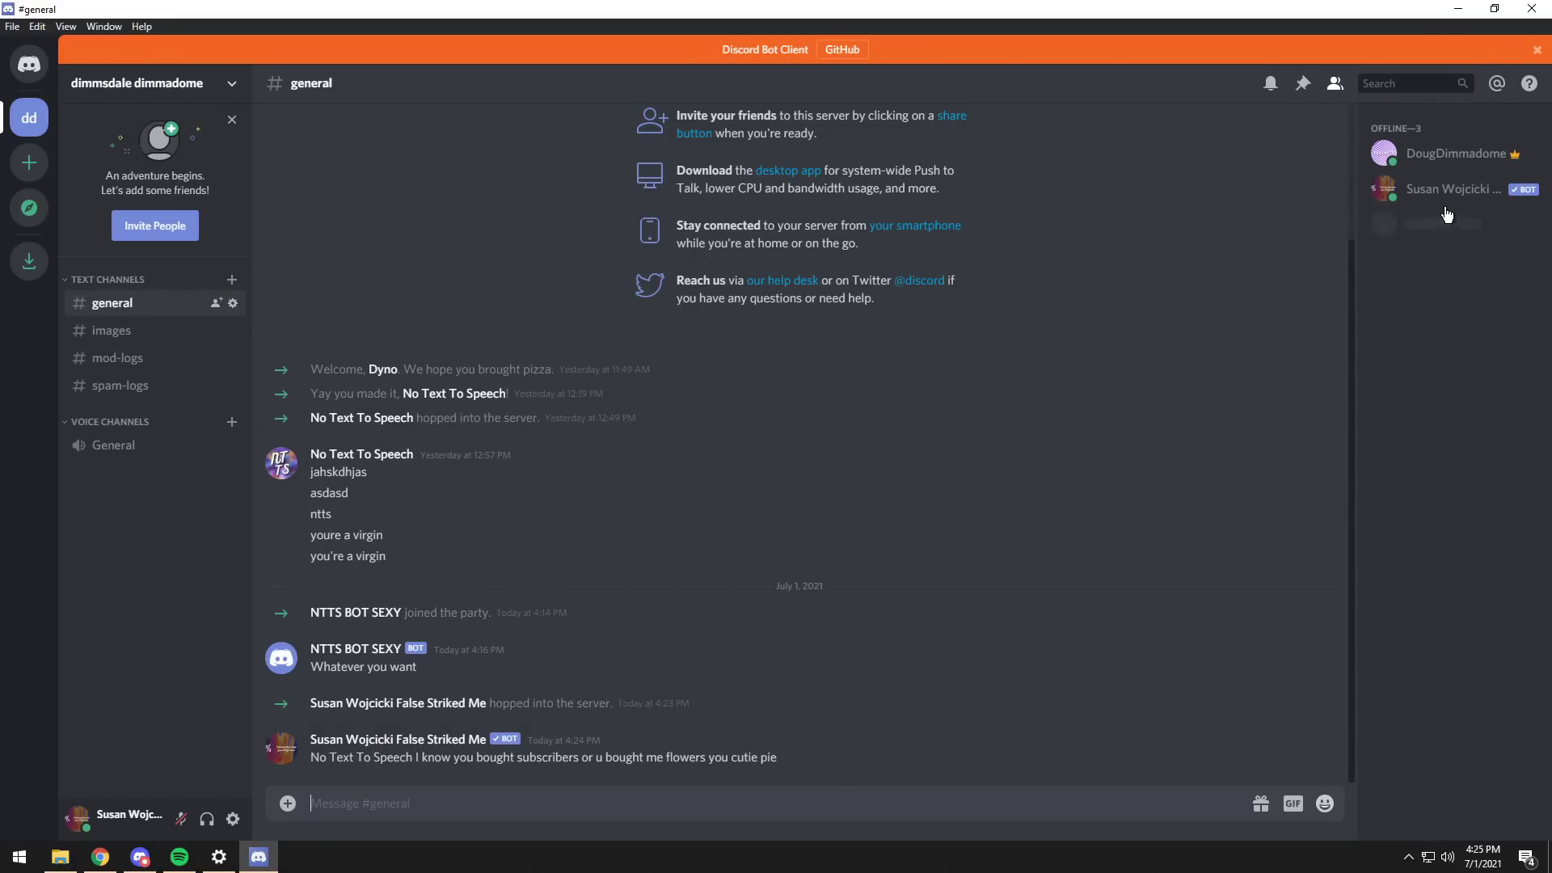
From the owner's profile card, DM 'I AM HACK YOU COMPUTER I AM A BOT WITH DISCORD'.
click(1442, 154)
text(I AM)
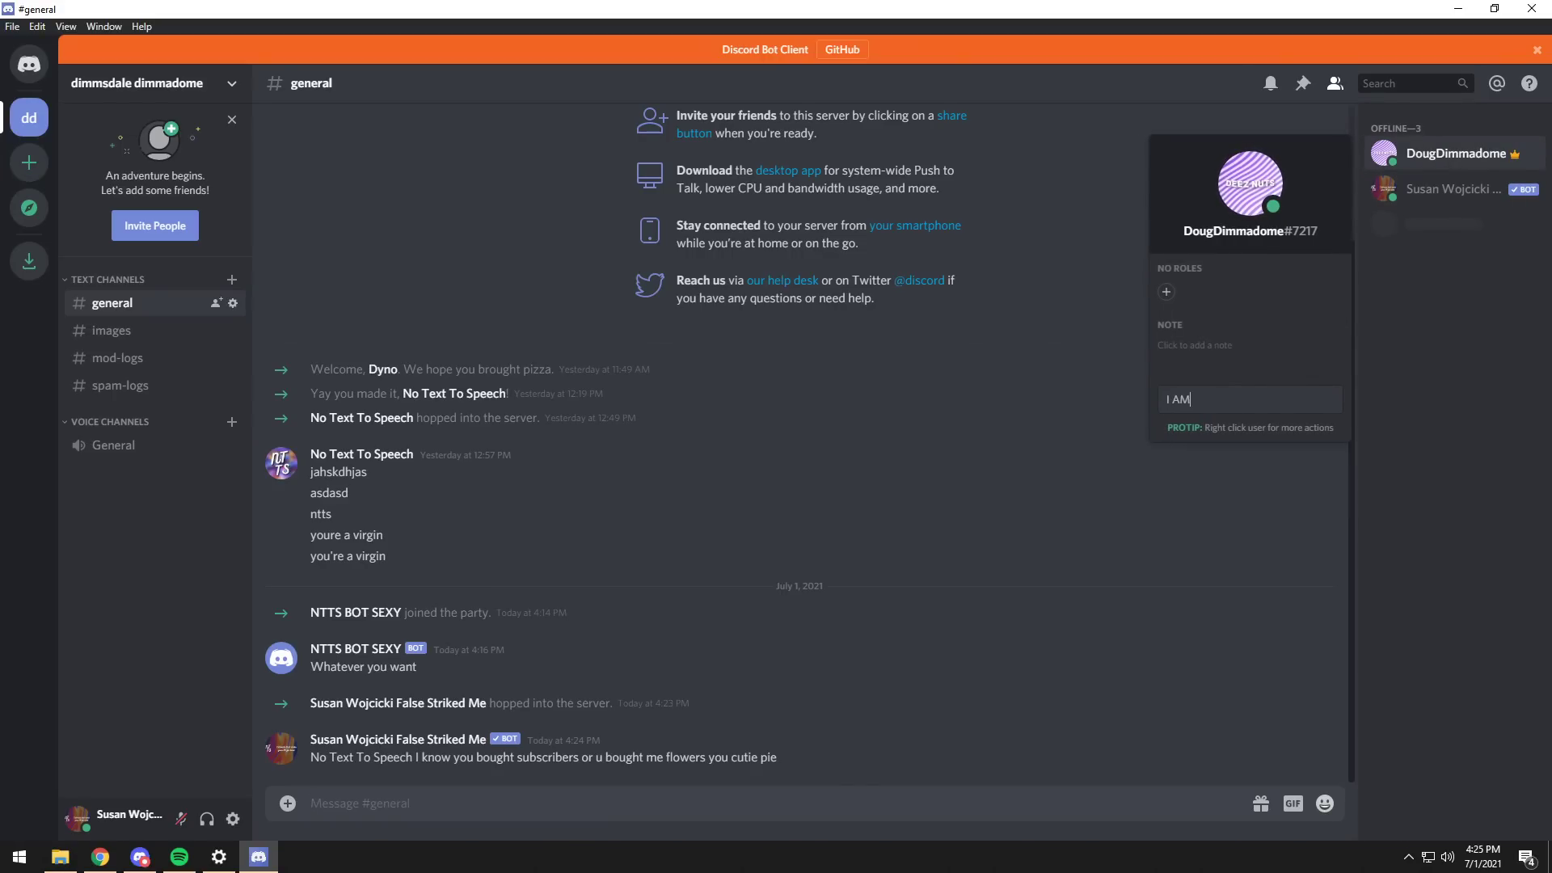
text( HACK YOU COMPU)
text(TER I AM A)
text( BOT WITH DISCO)
text(RD)
key(Return)
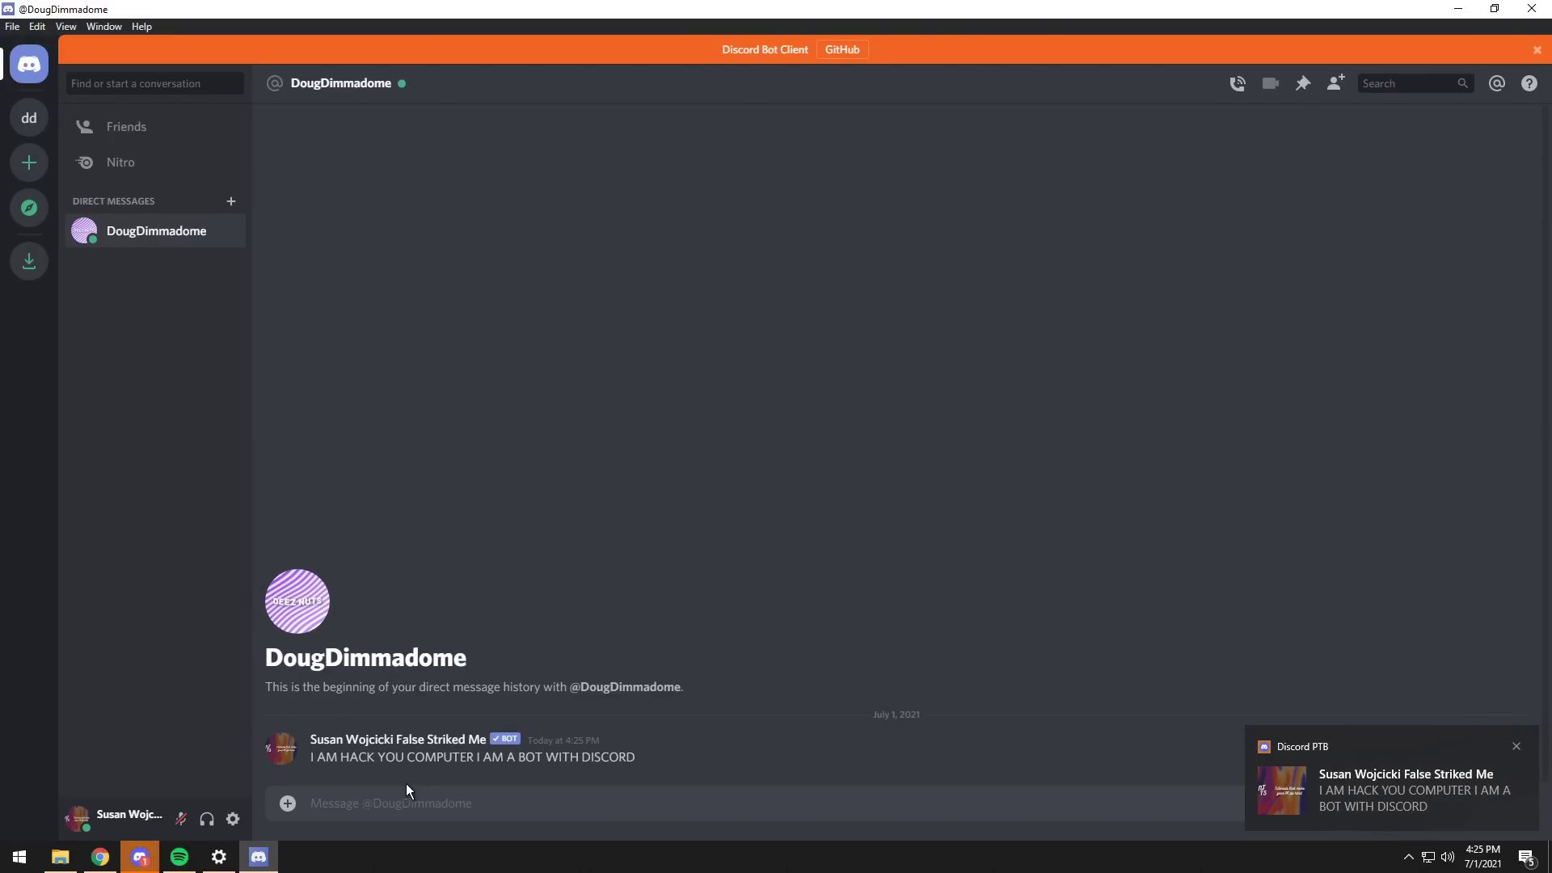
In the regular Discord app, read the bot's unread DM, then go back to dimmsdale dimmadome.
key(alt+Tab)
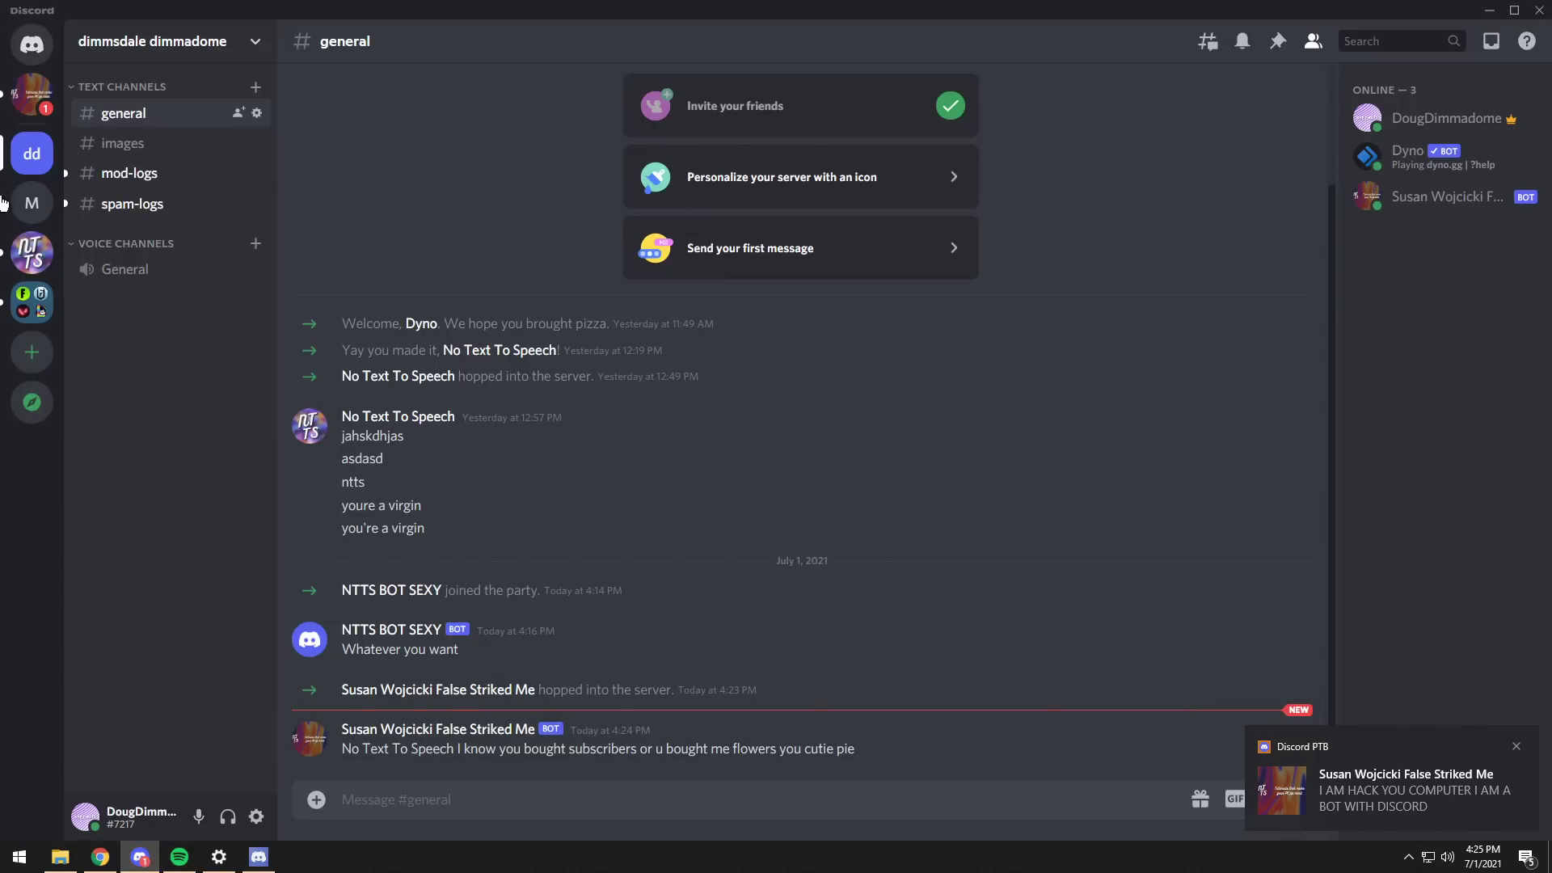
click(32, 93)
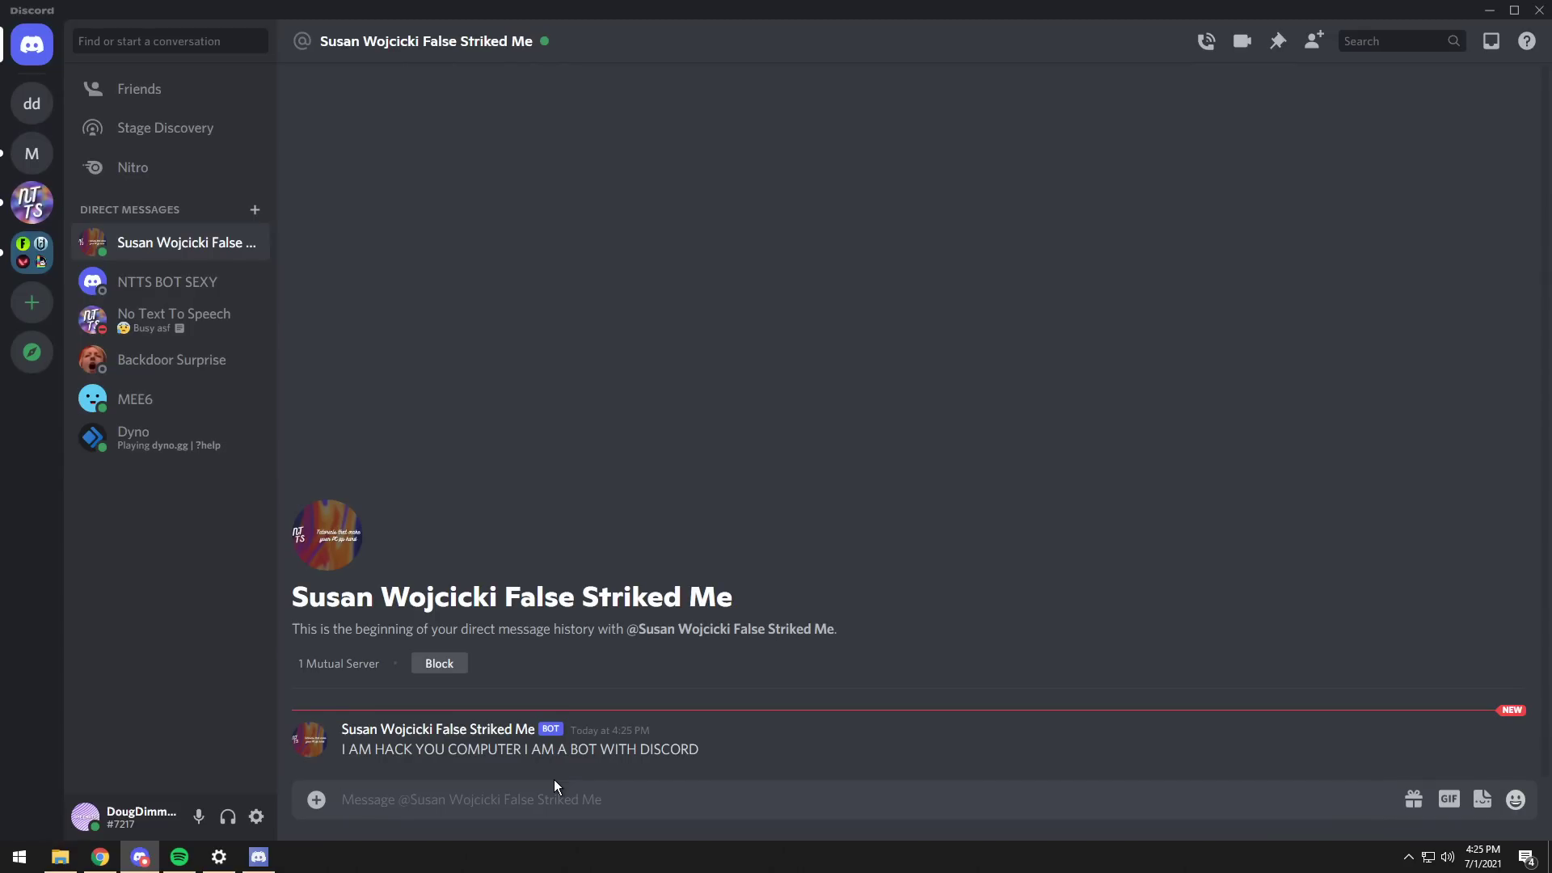
click(30, 113)
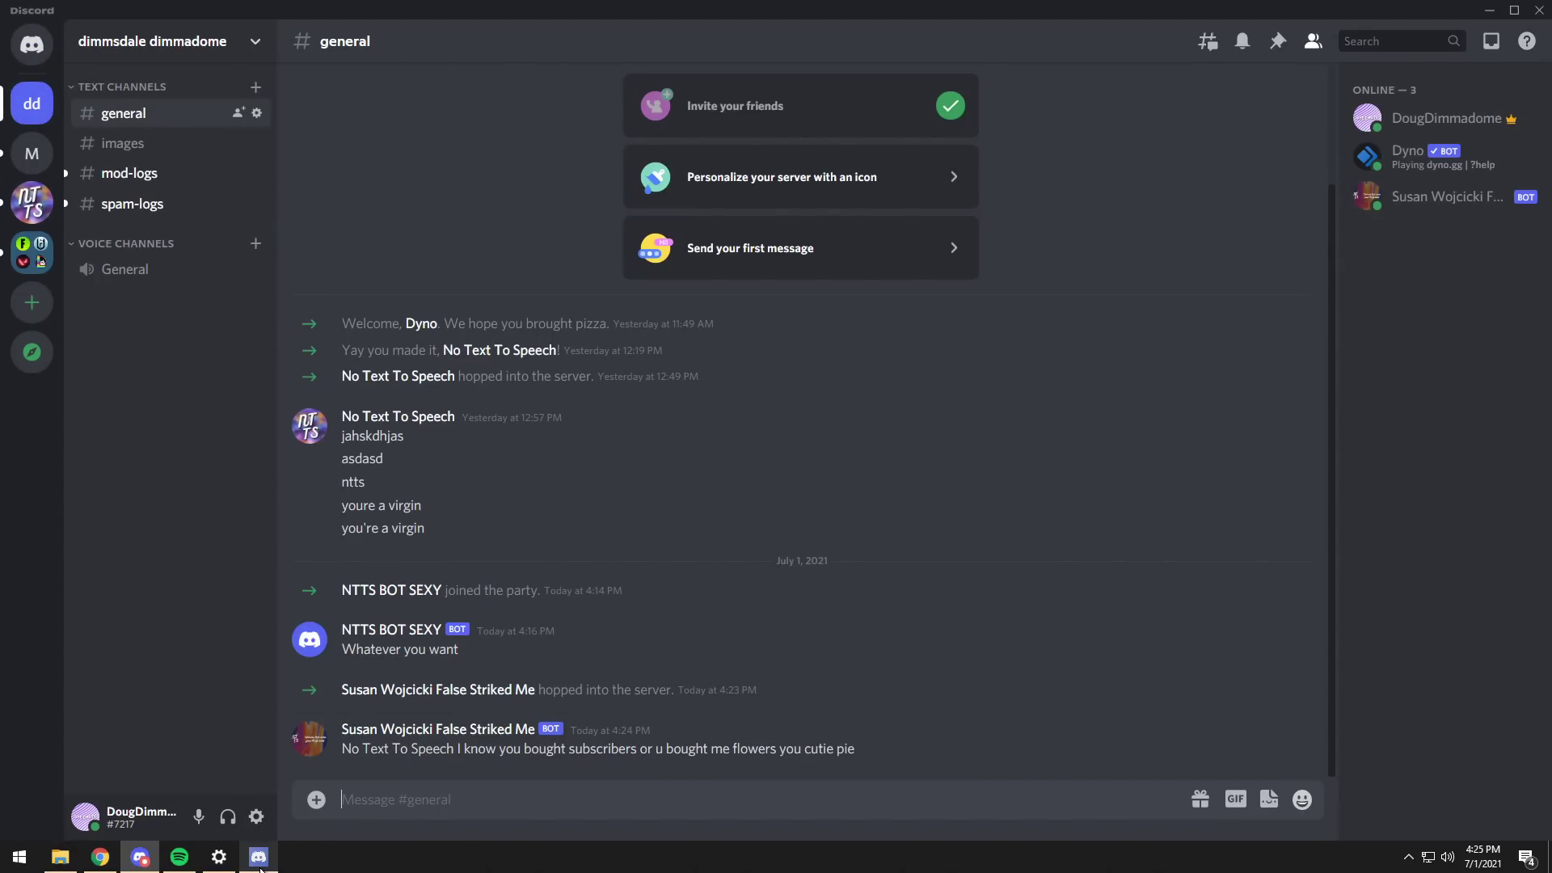
In Discord Bot Client, open the bot's server settings, scroll through them, and close them.
click(259, 857)
click(29, 117)
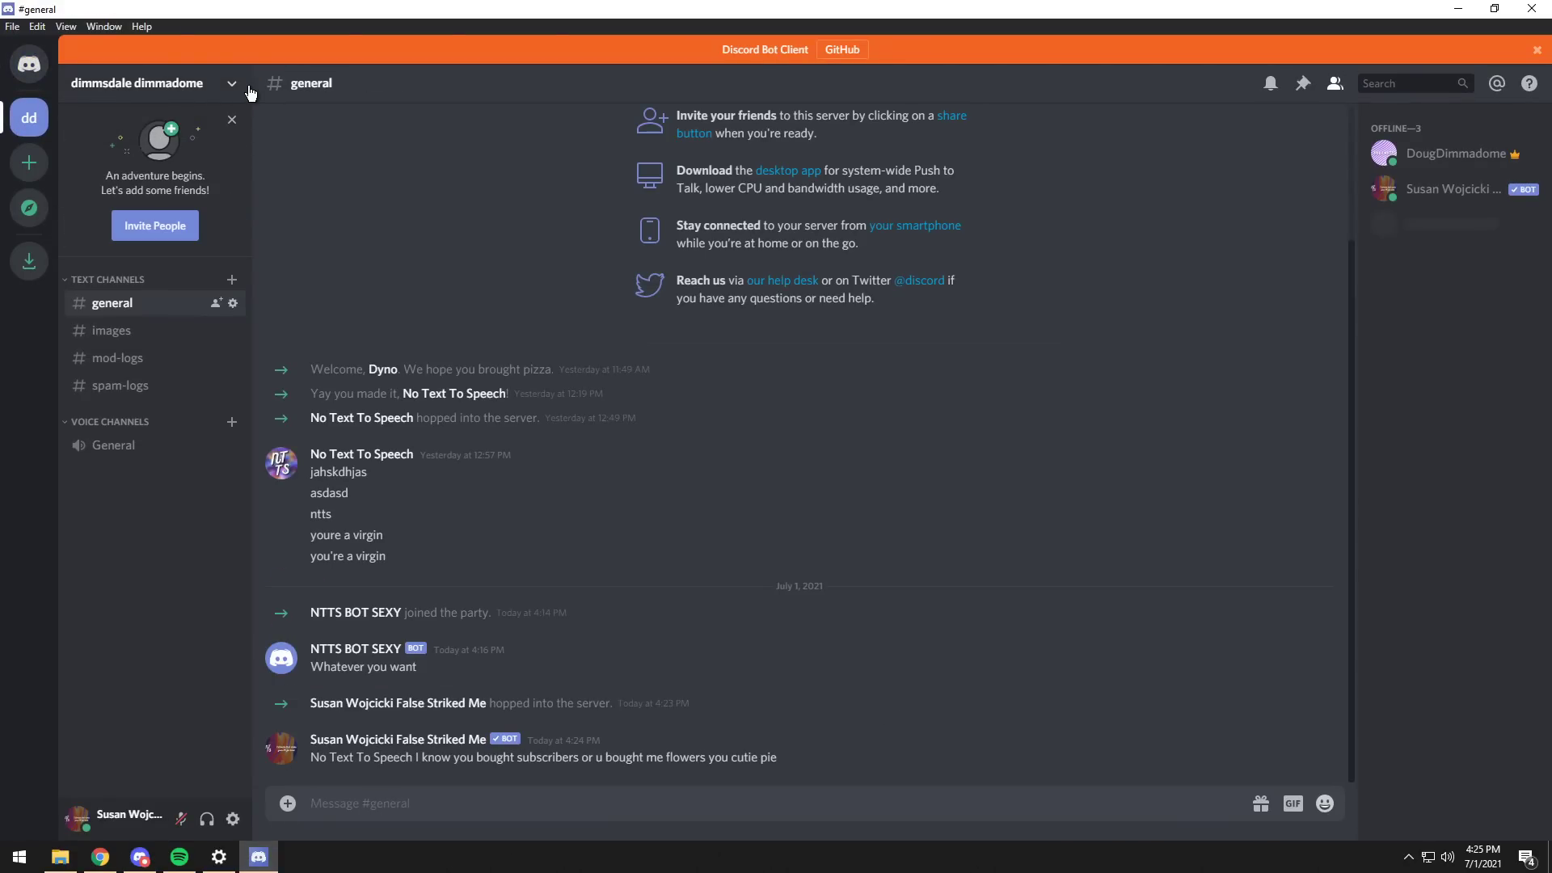
click(249, 91)
click(139, 187)
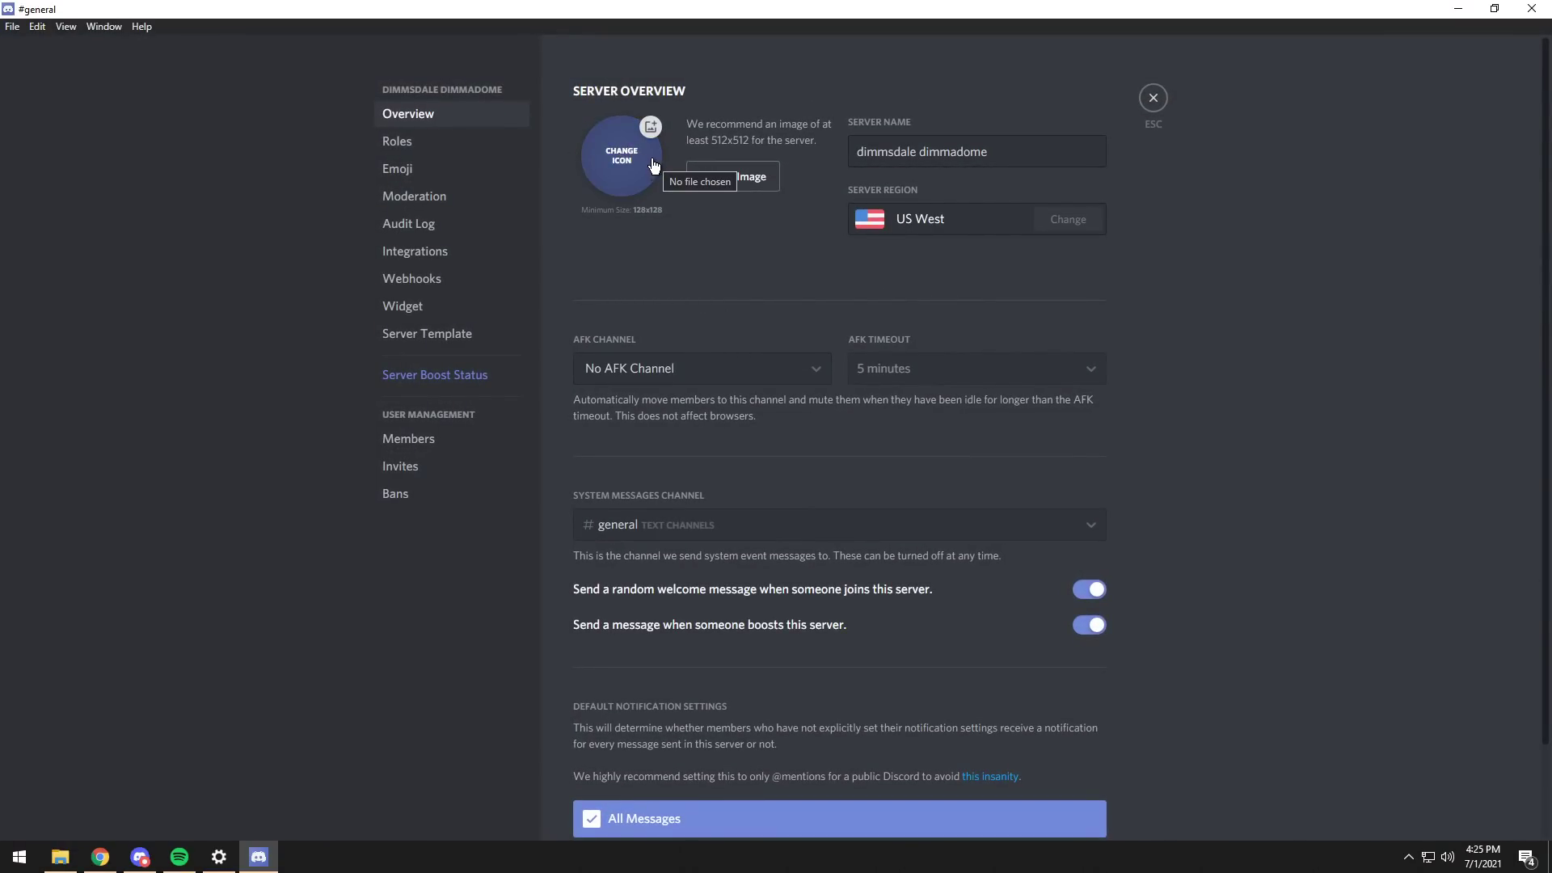
scroll(818, 412, down, 2)
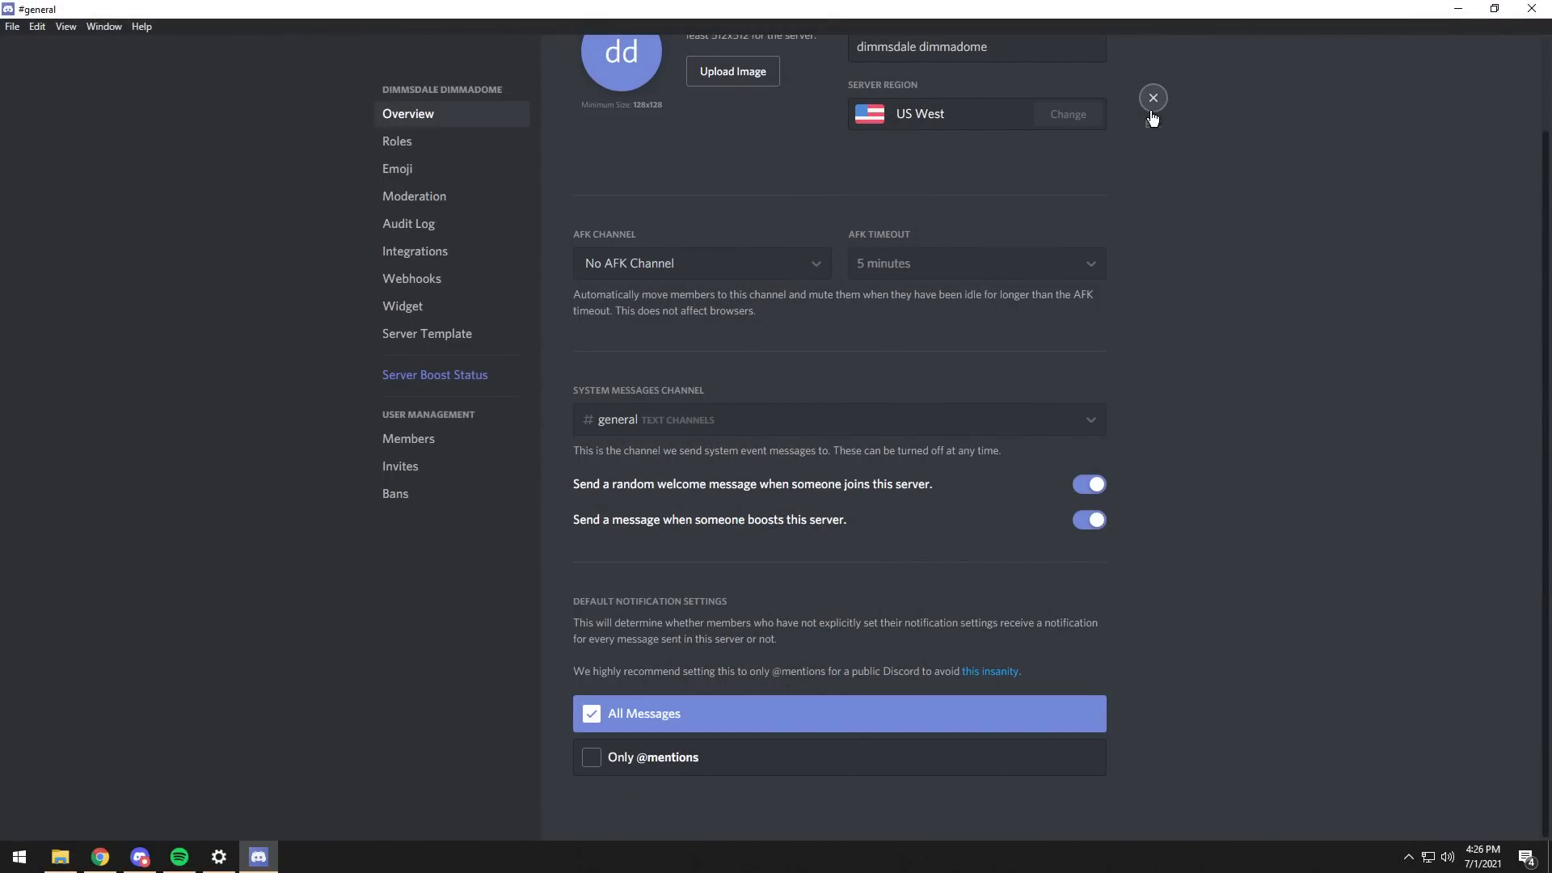
click(1153, 98)
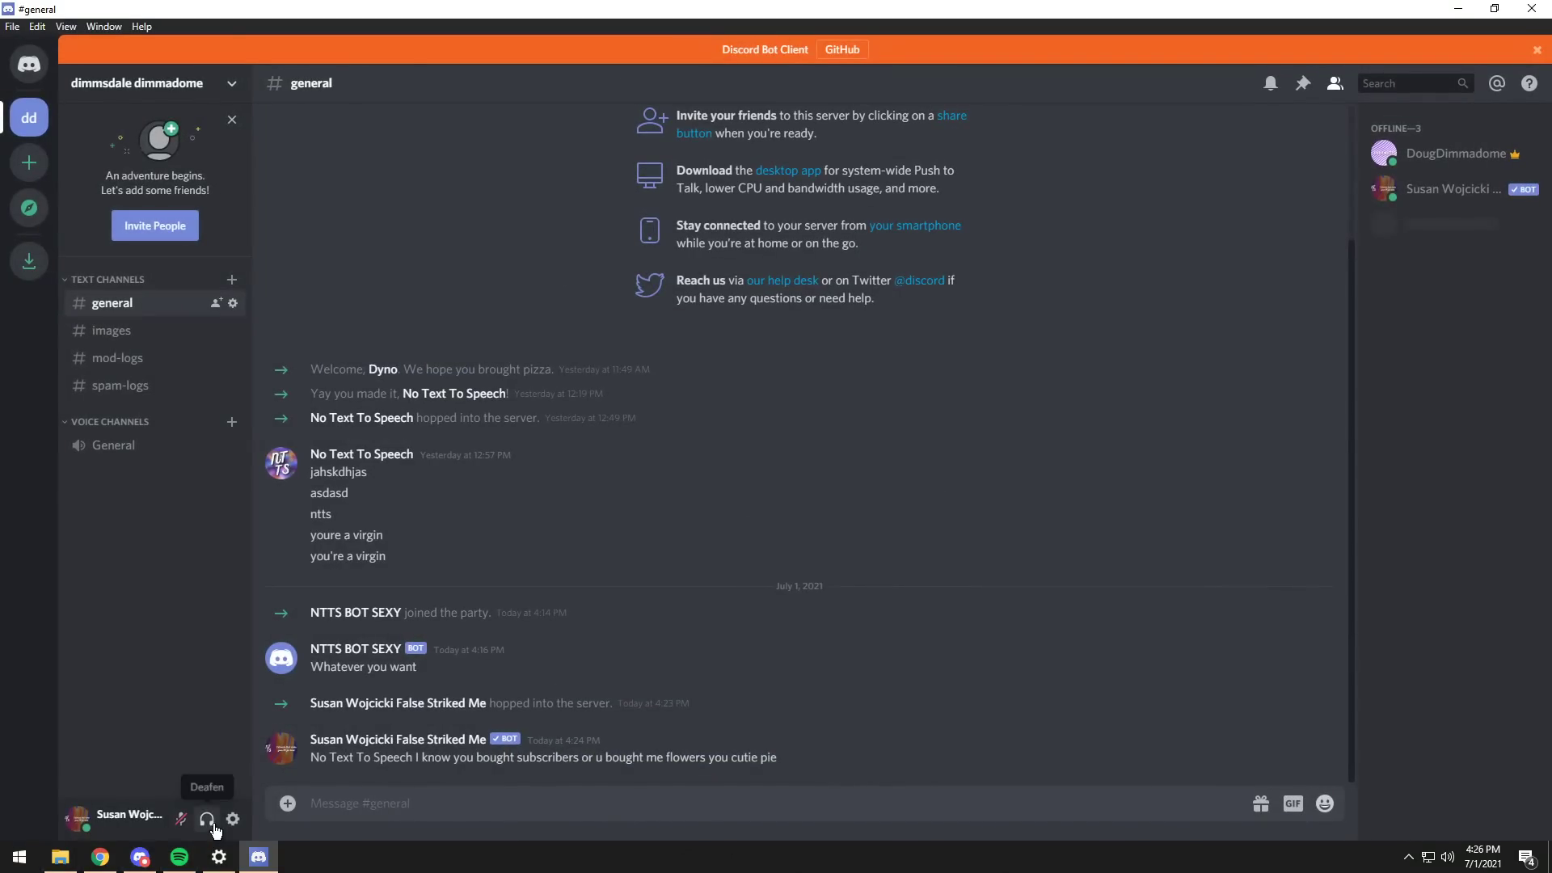
Log the bot account out of Discord Bot Client from User Settings, confirming the logout.
click(244, 818)
click(401, 693)
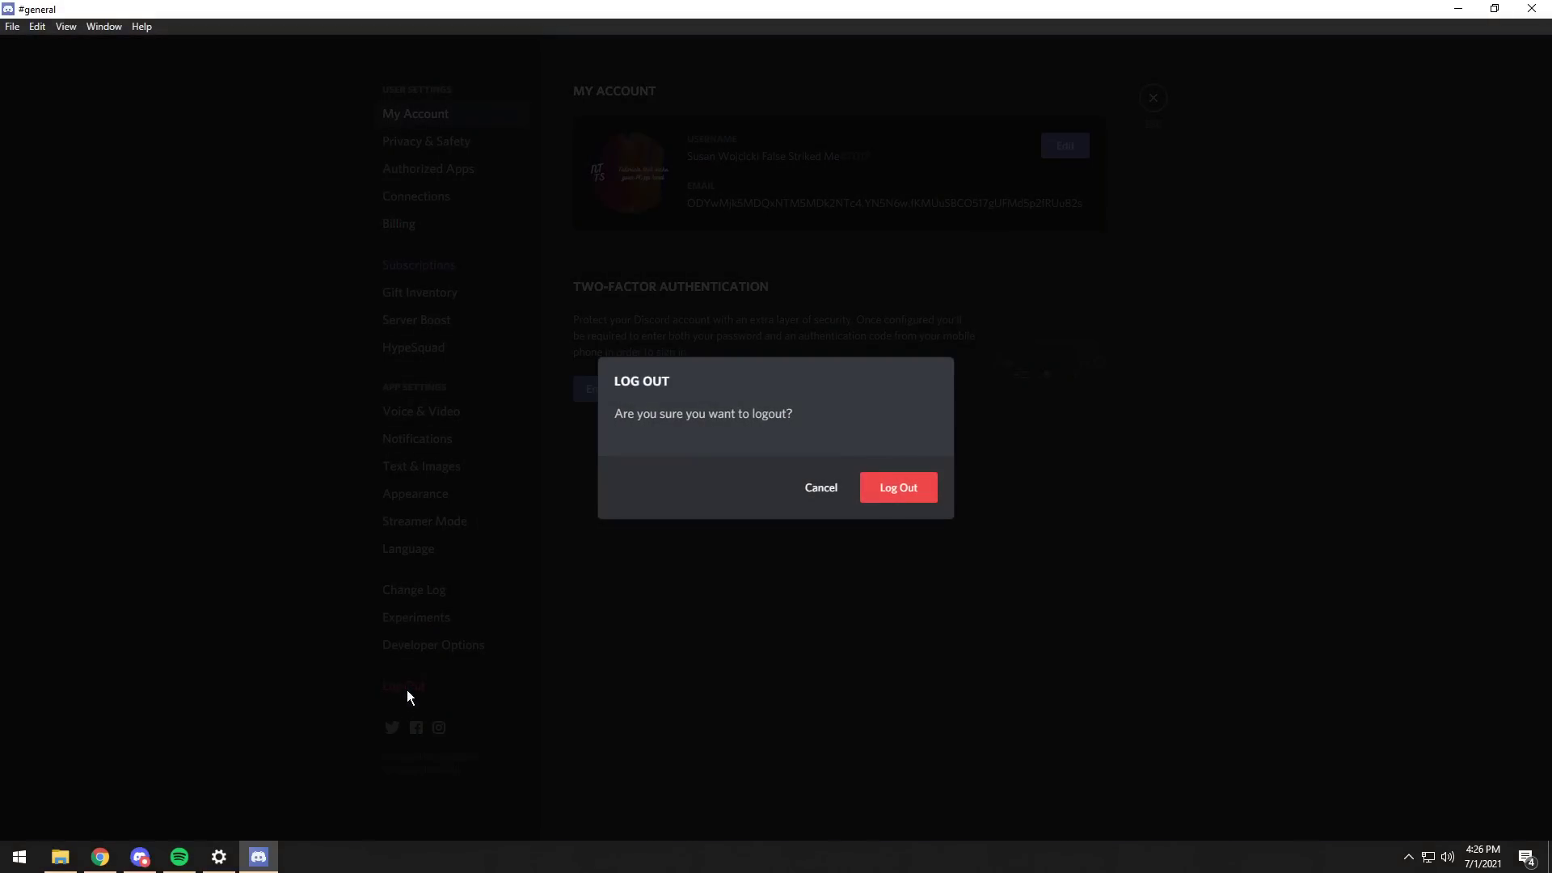
click(892, 487)
click(5, 863)
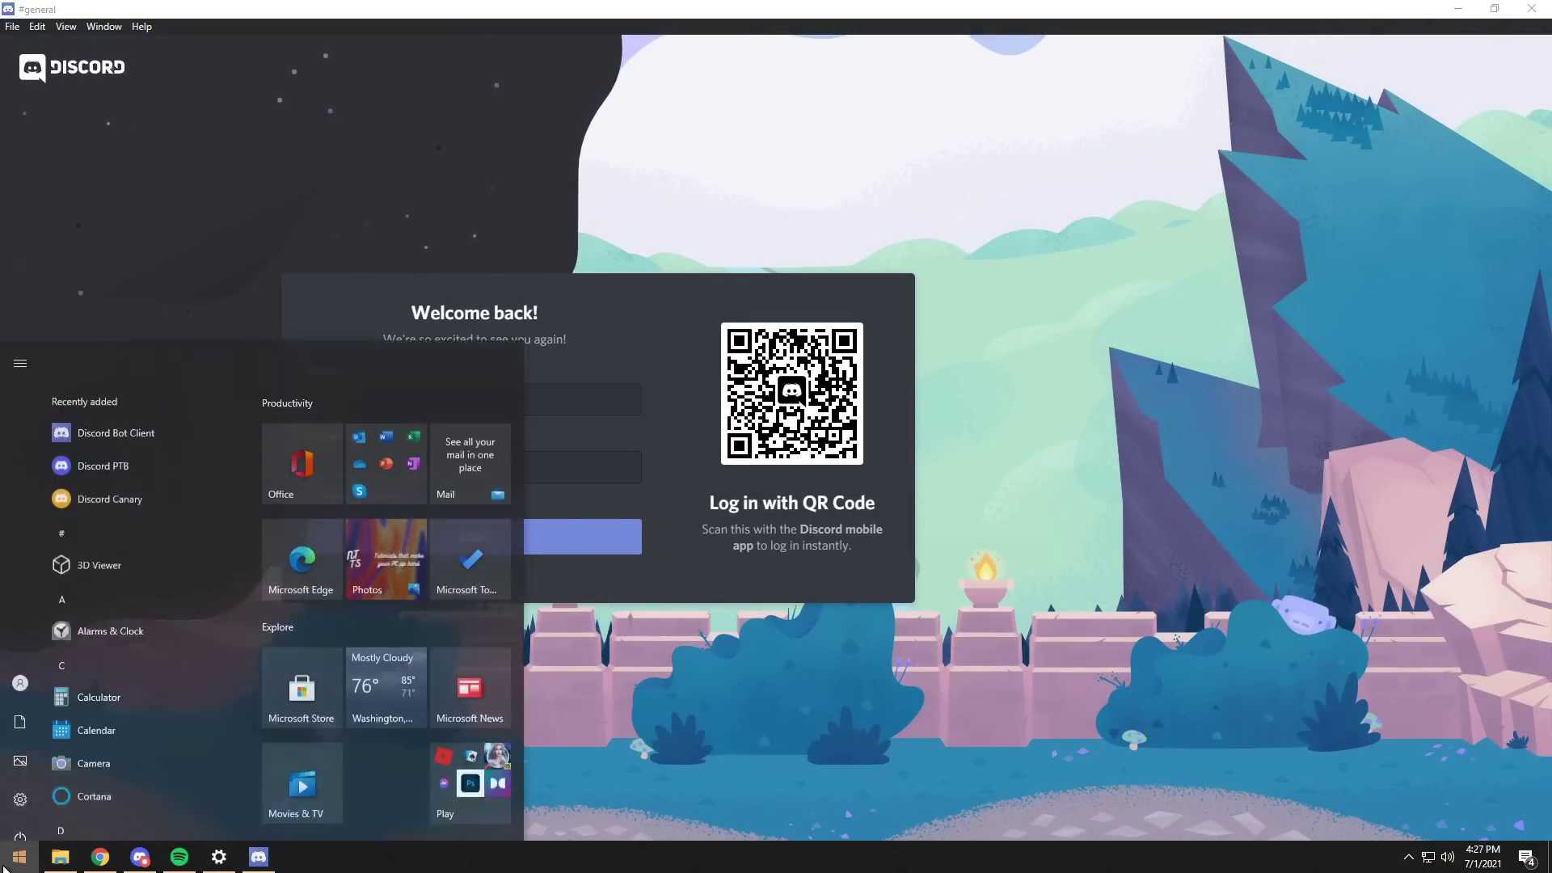
Uninstall Discord Bot Client 3.1.0 through Windows Apps & features, confirming both prompts.
text(add)
key(Return)
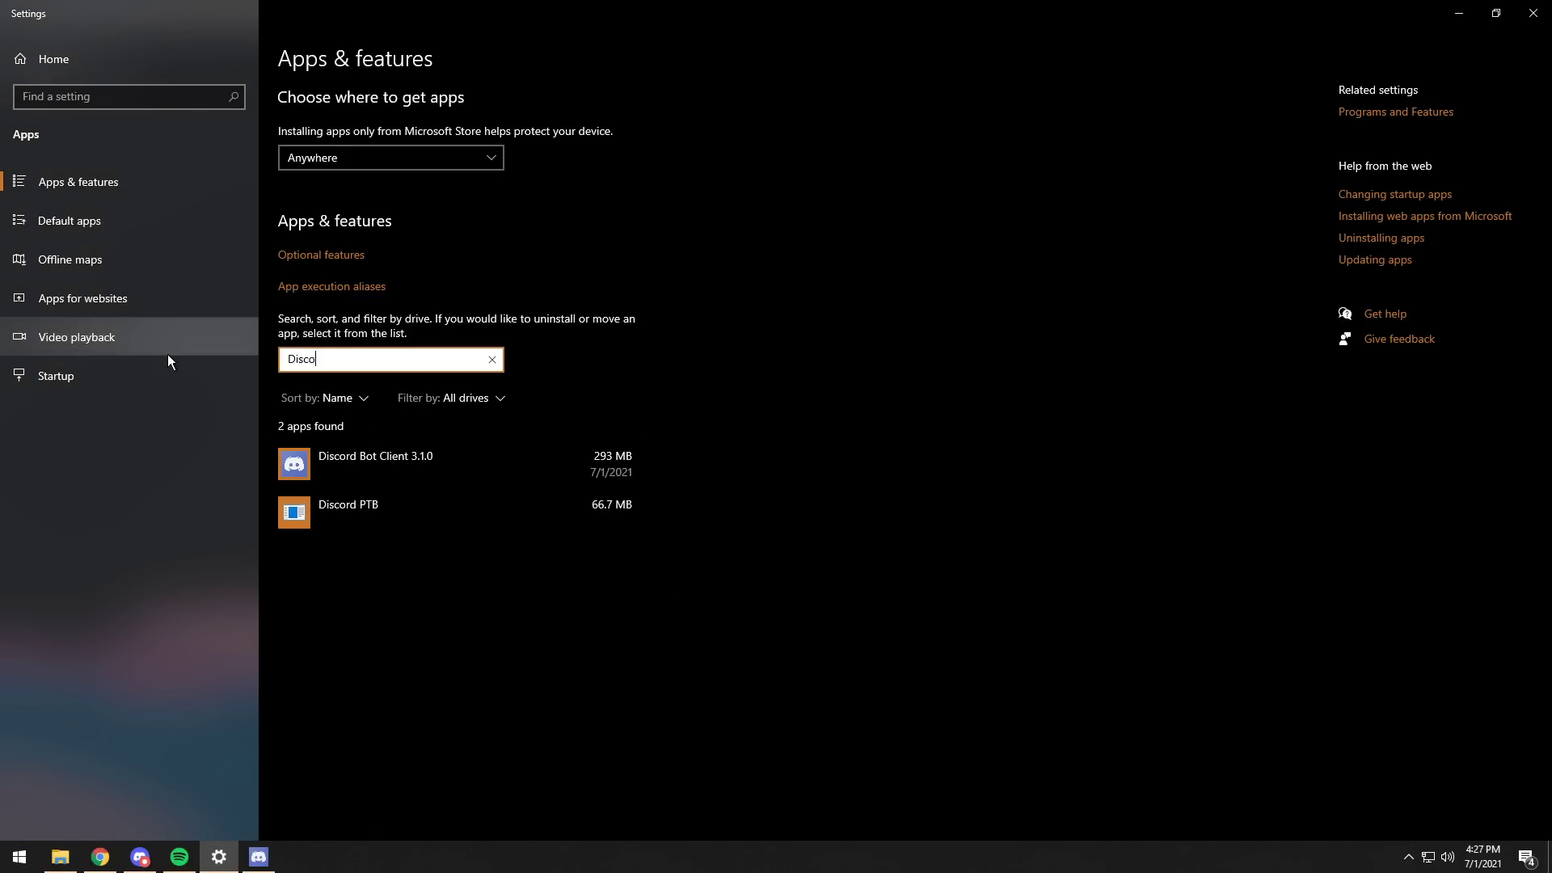
click(492, 464)
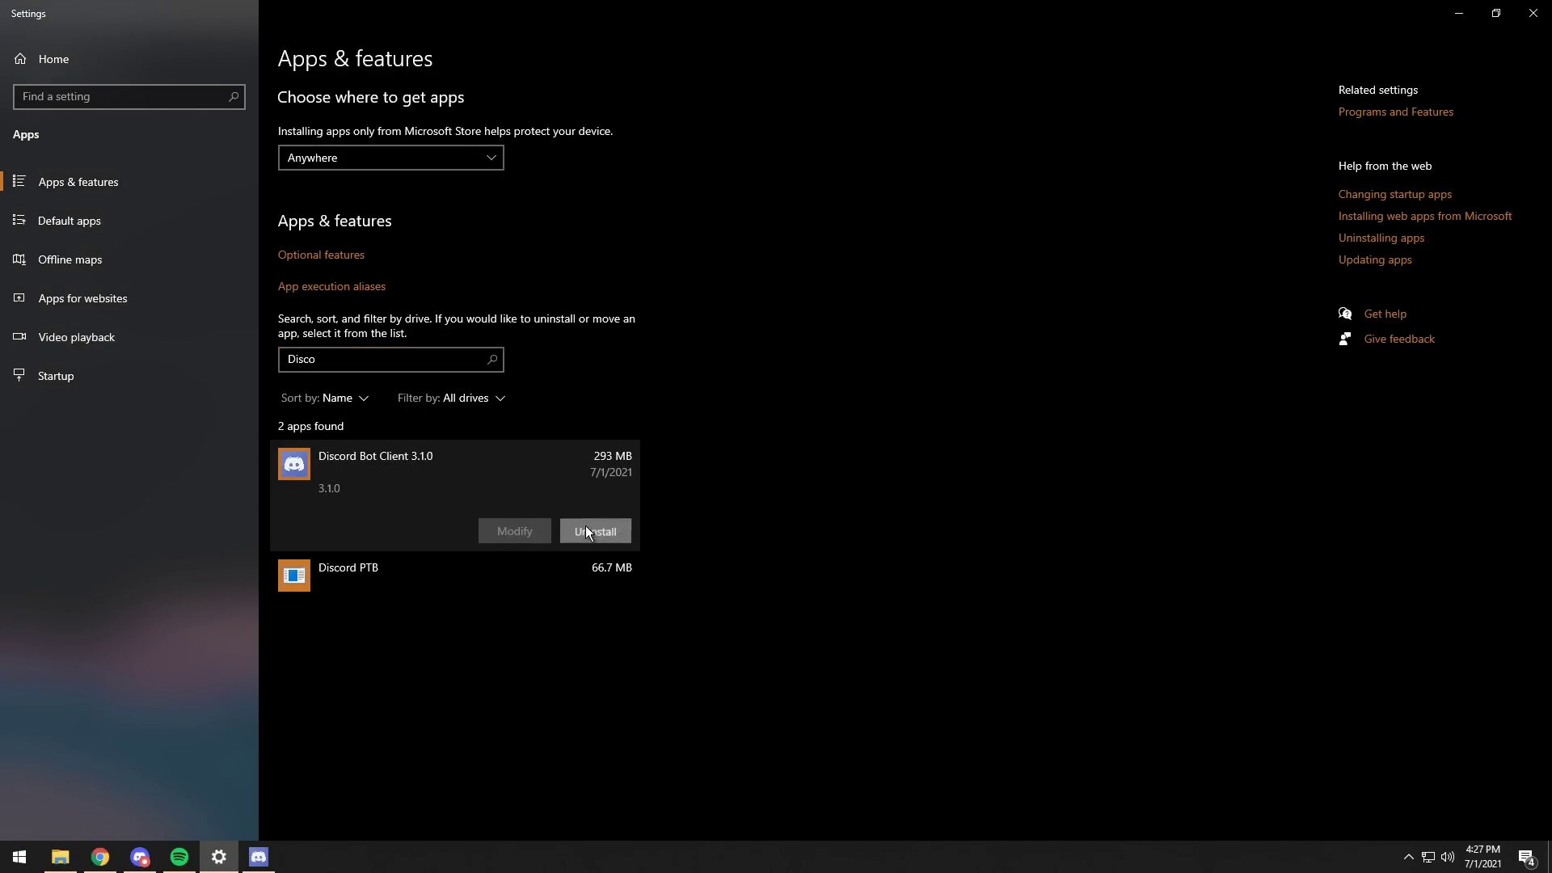
click(590, 526)
click(668, 492)
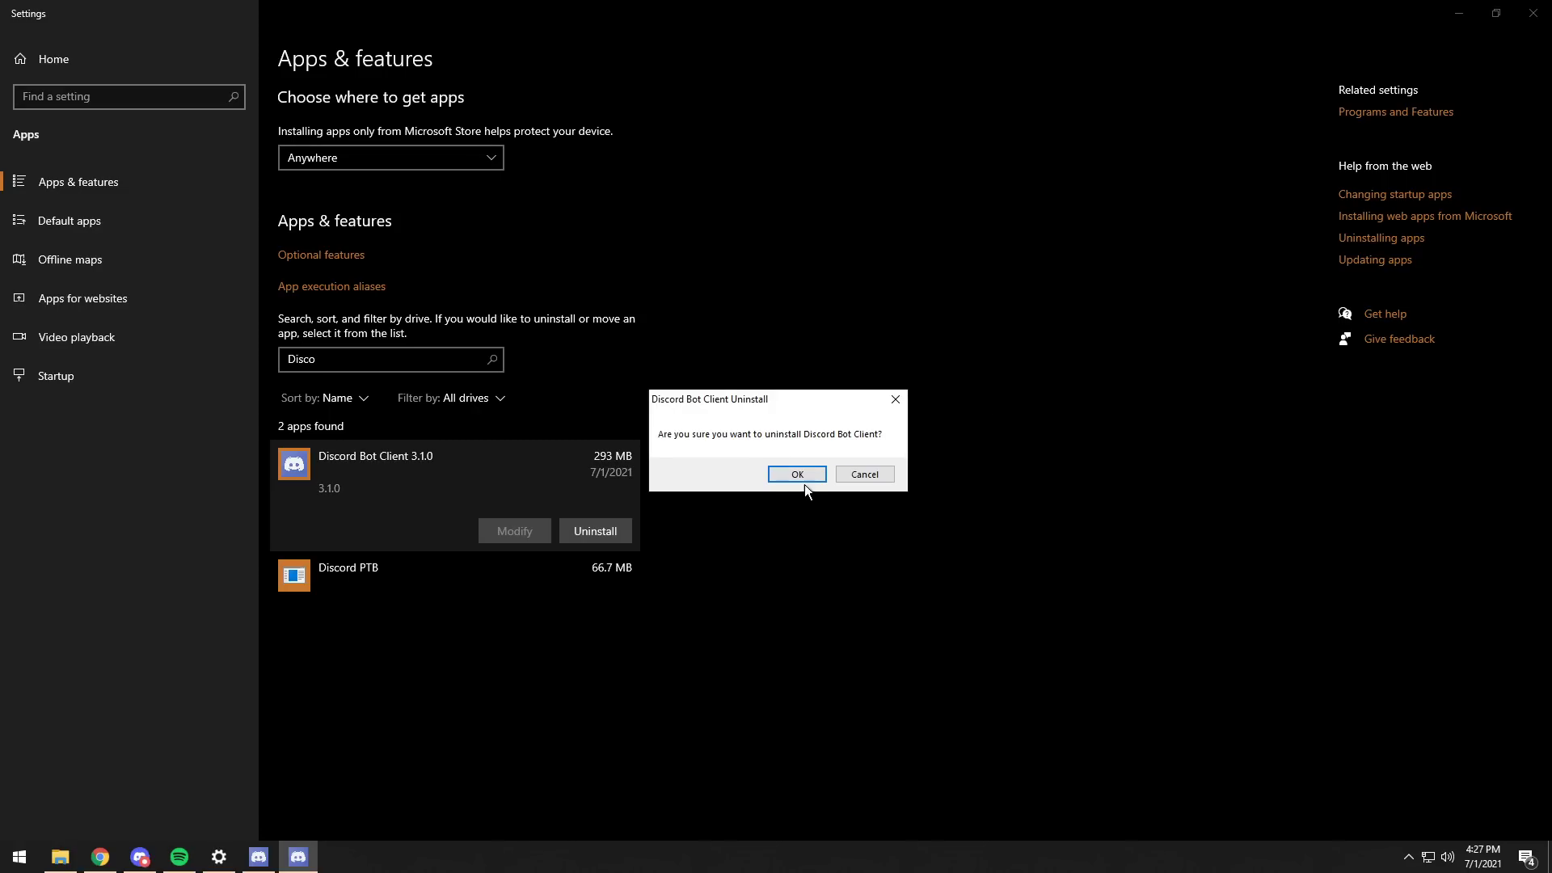
click(772, 482)
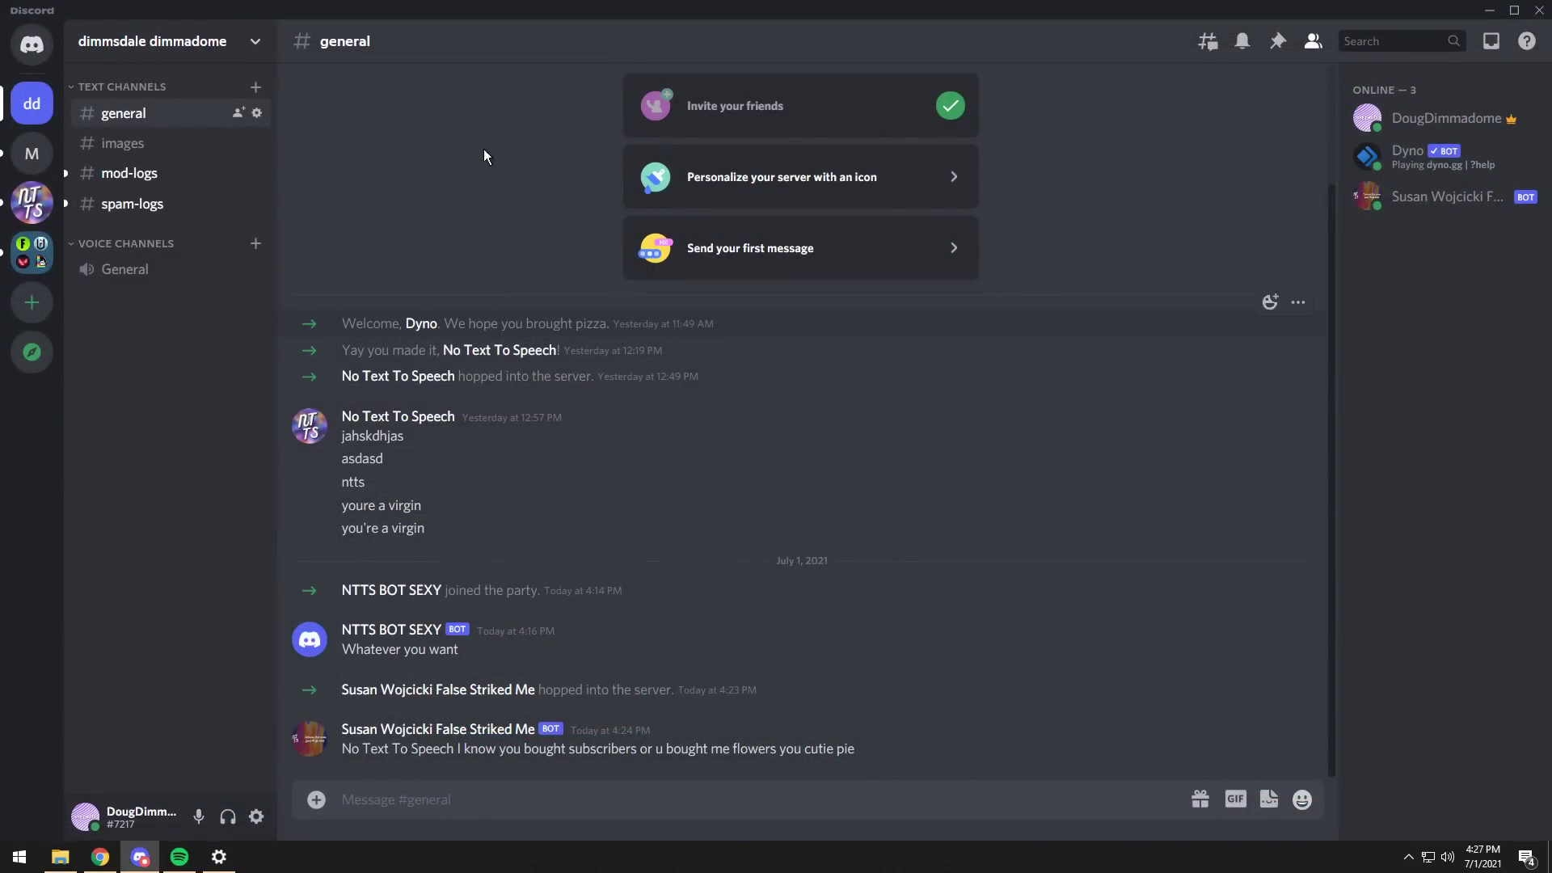
Delete the NTTS U SO CUTE application from its General Information page, confirming with its name.
key(alt+Tab)
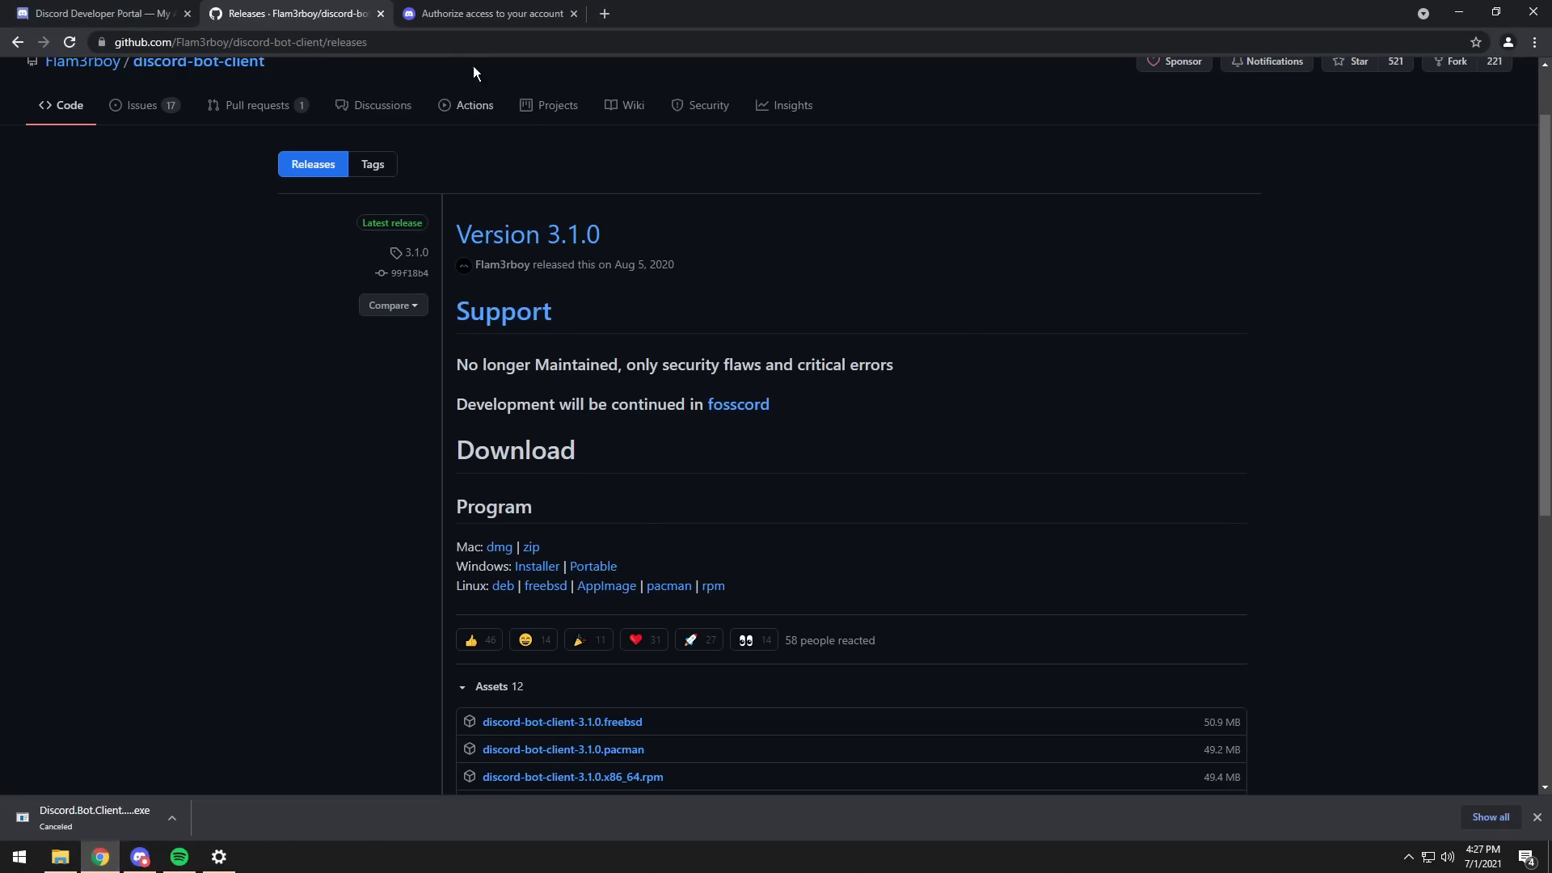
click(132, 14)
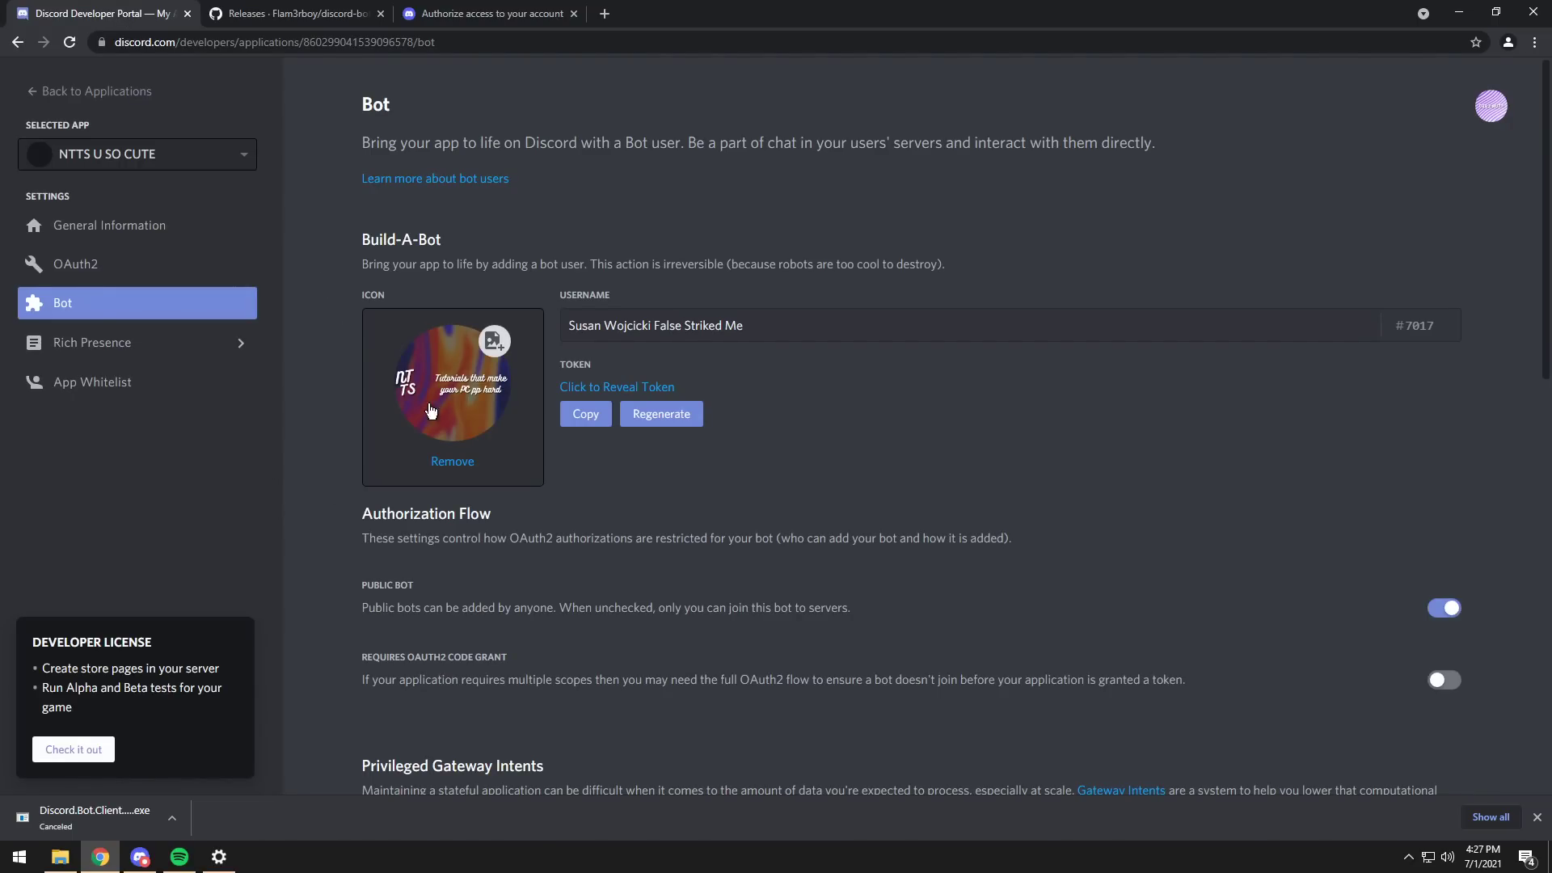
click(153, 231)
scroll(1091, 441, down, 2)
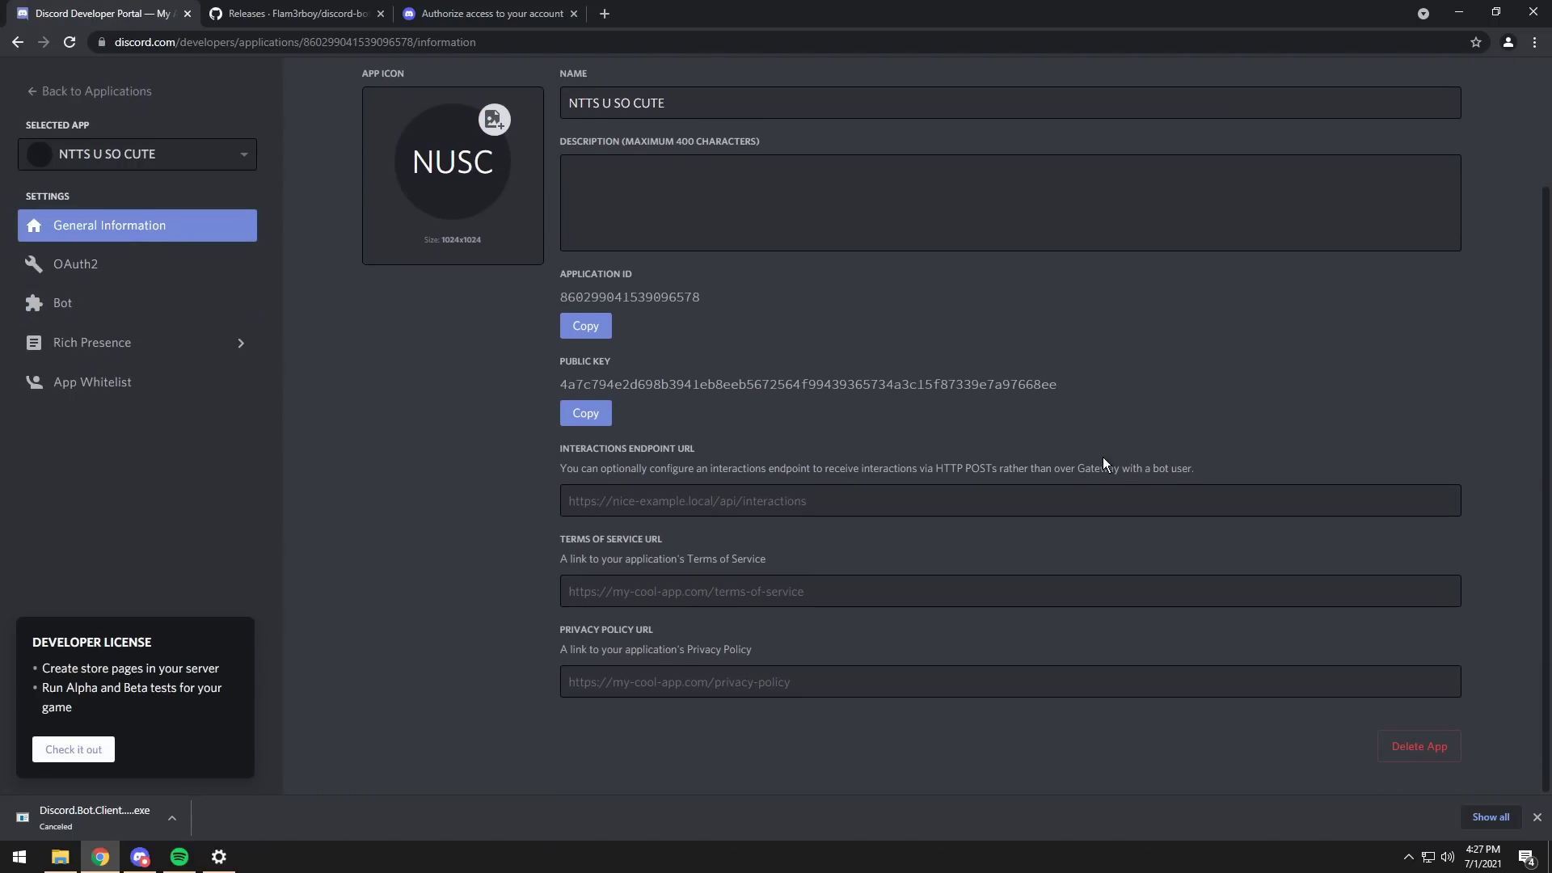
click(1404, 760)
click(728, 483)
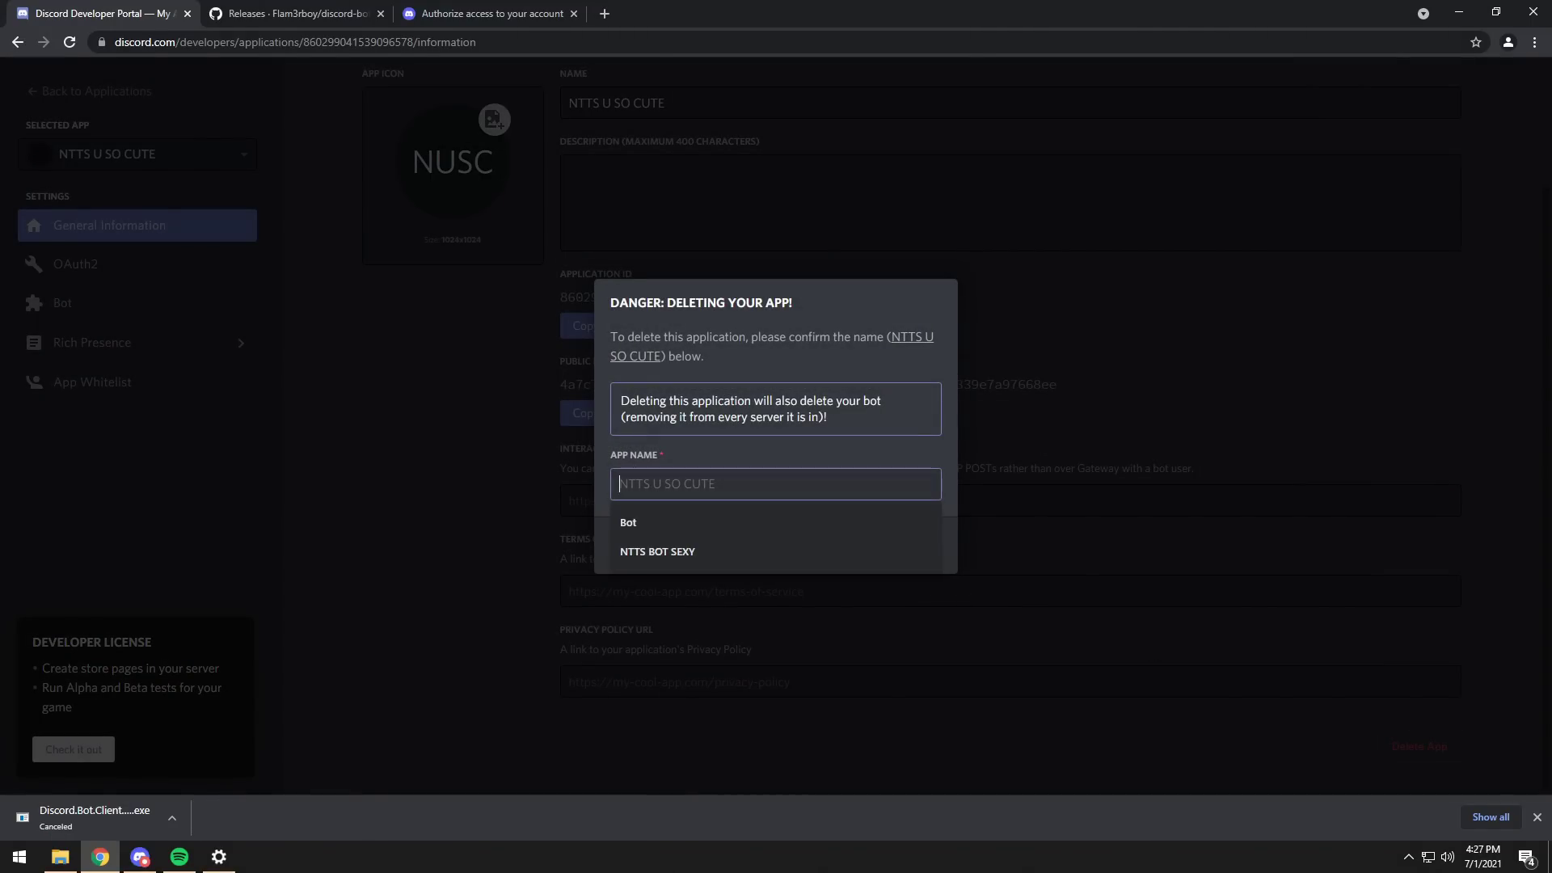
text(NTT)
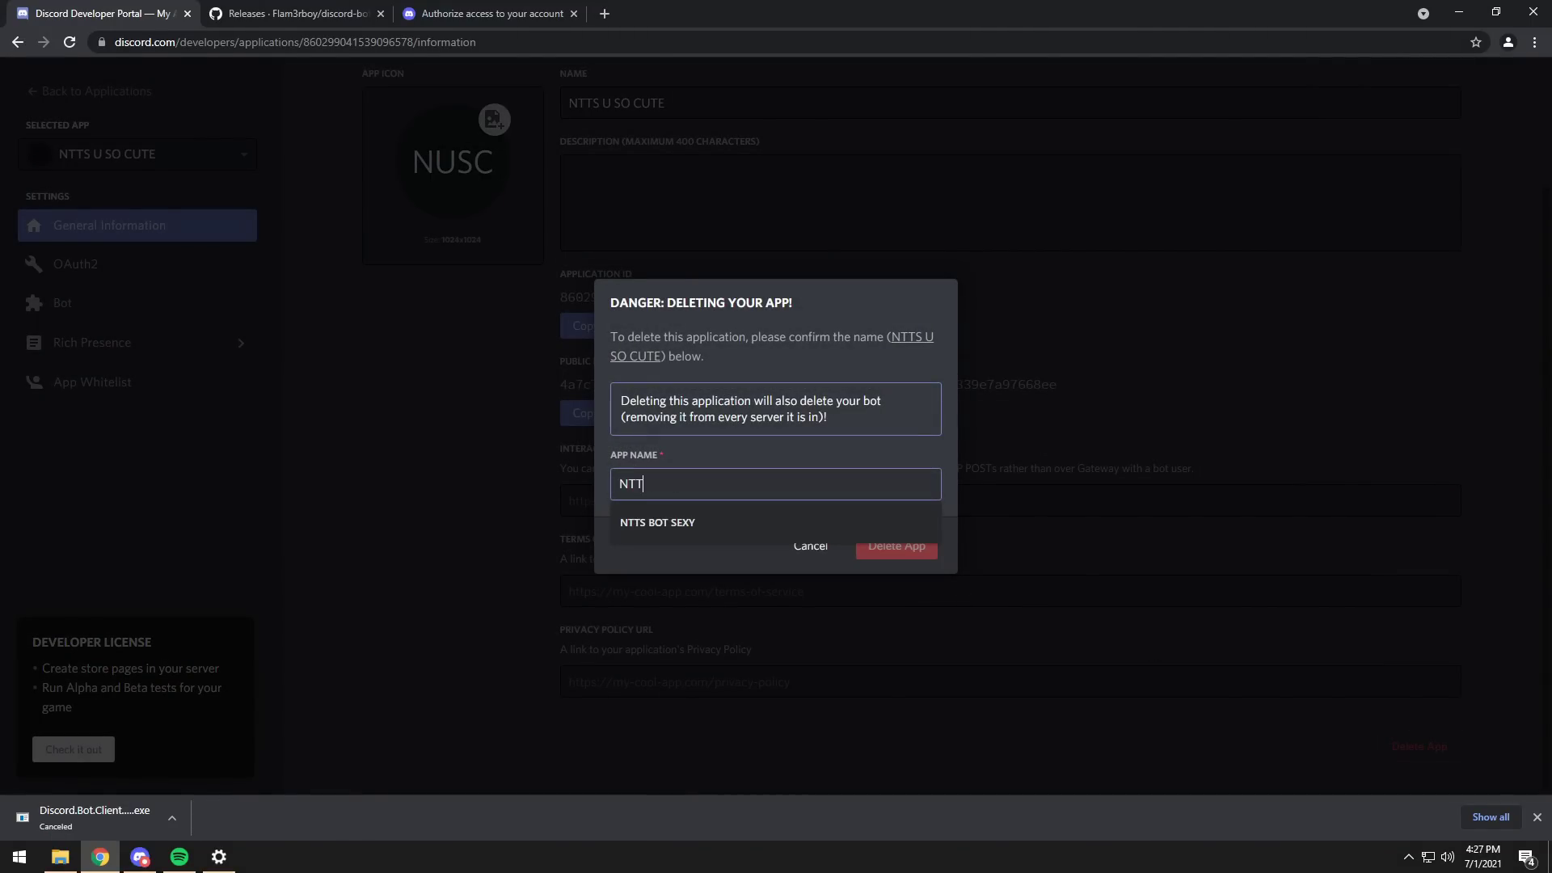
text(S U SO CUTE)
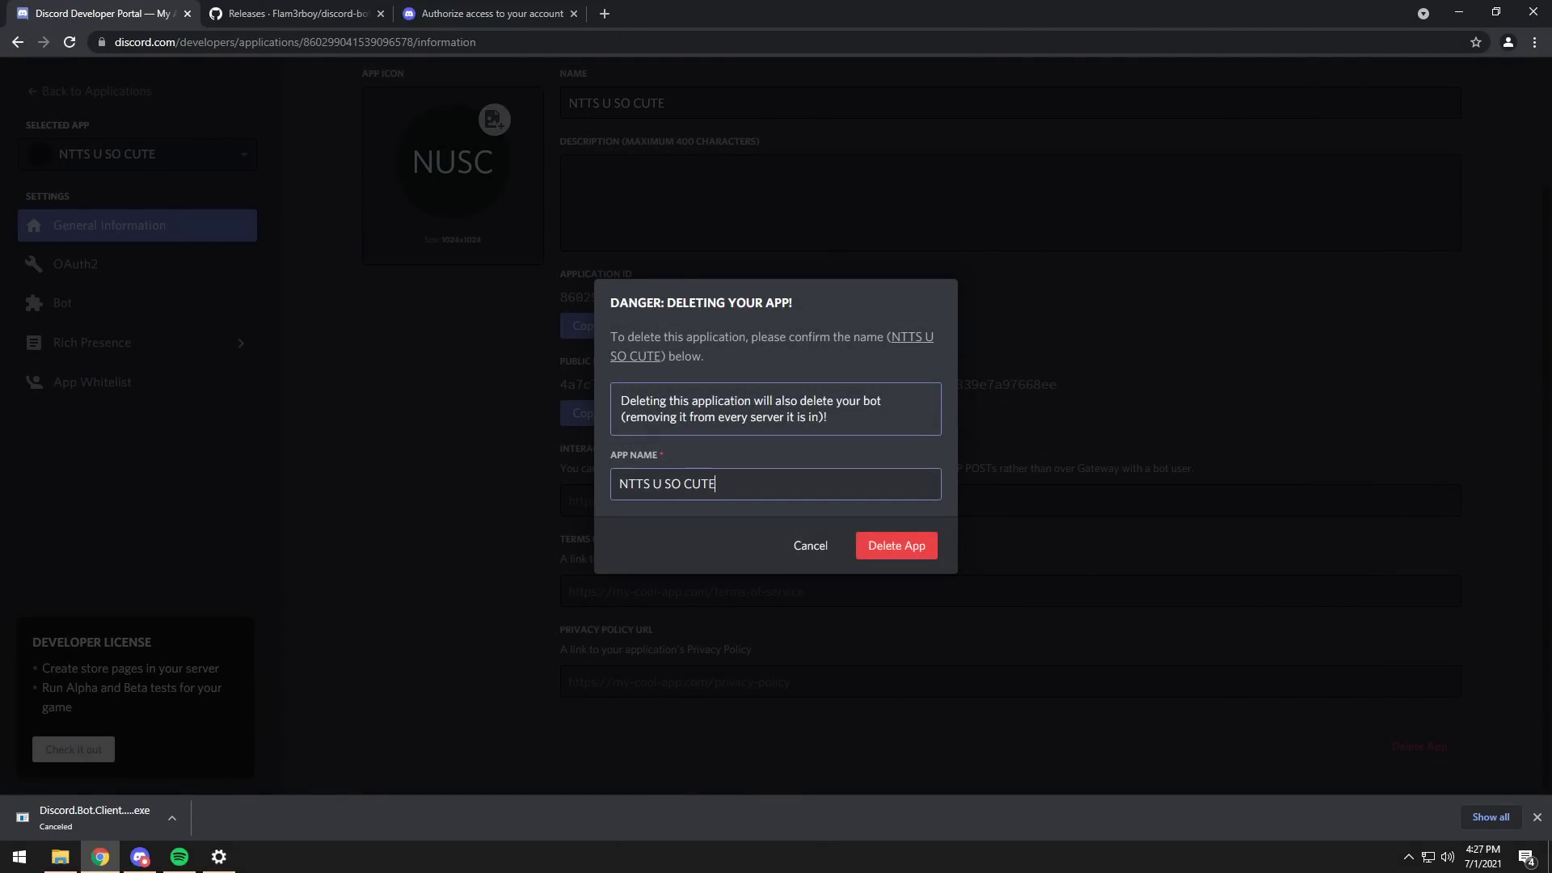
click(898, 545)
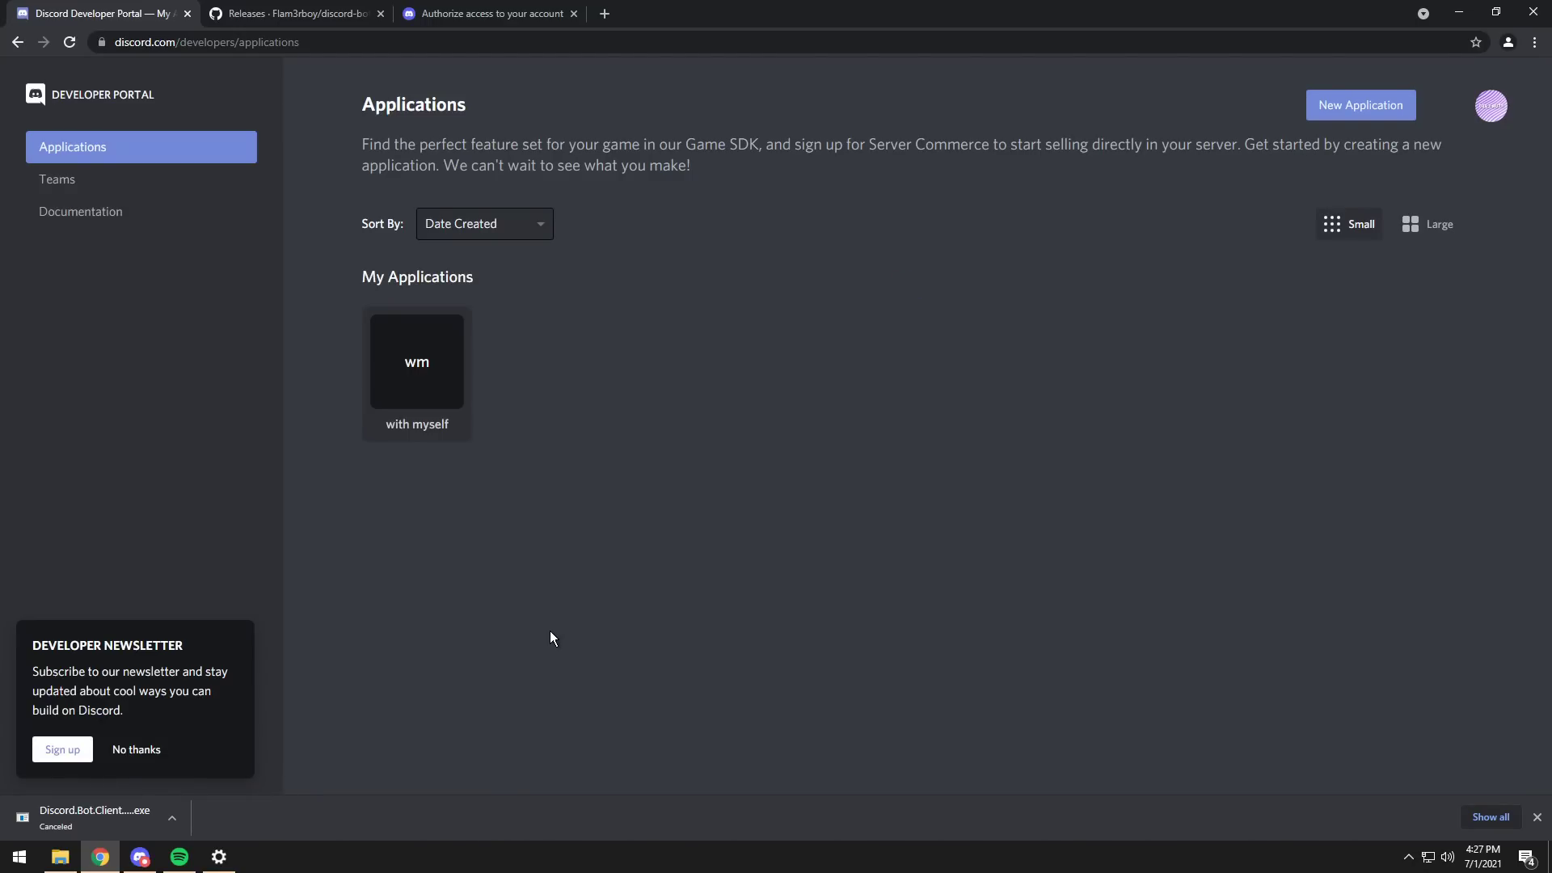
Bring regular Discord forward on dimmsdale dimmadome's #general to check the member list.
click(140, 859)
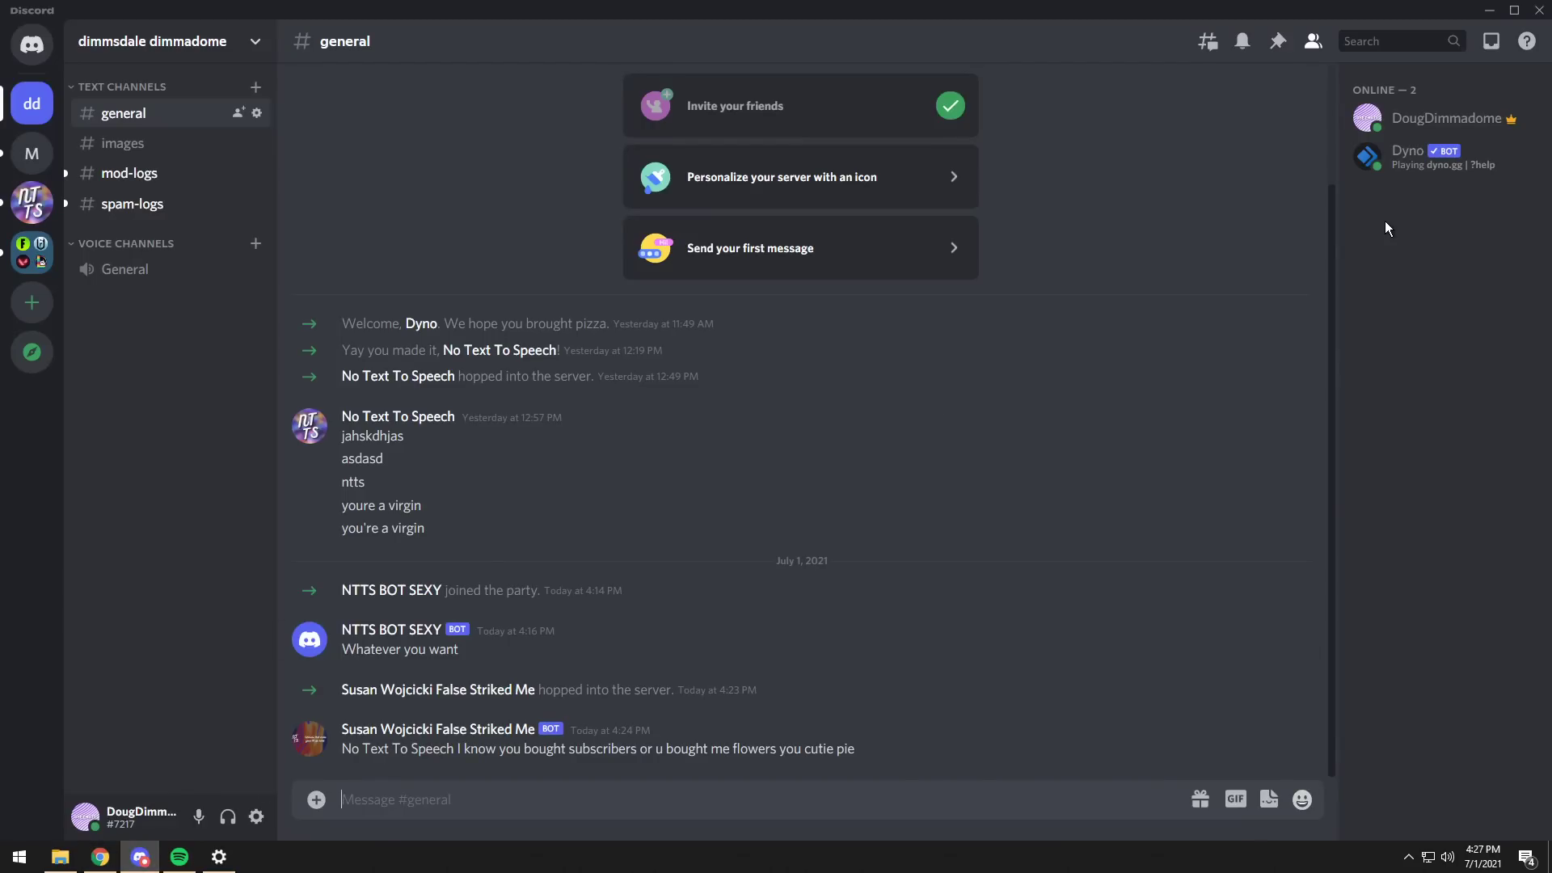